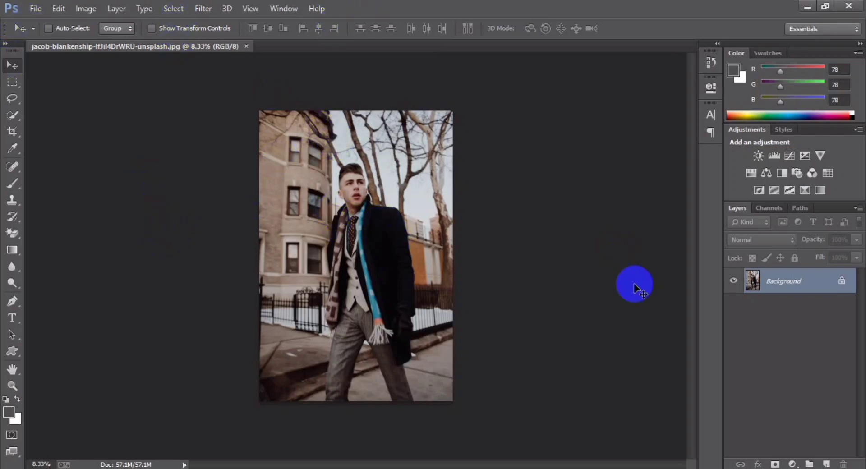
Step: Duplicate the photo layer twice, hide Layer 1 and Background, and select Layer 1 copy
{"action": "key", "text": "ctrl+j"}
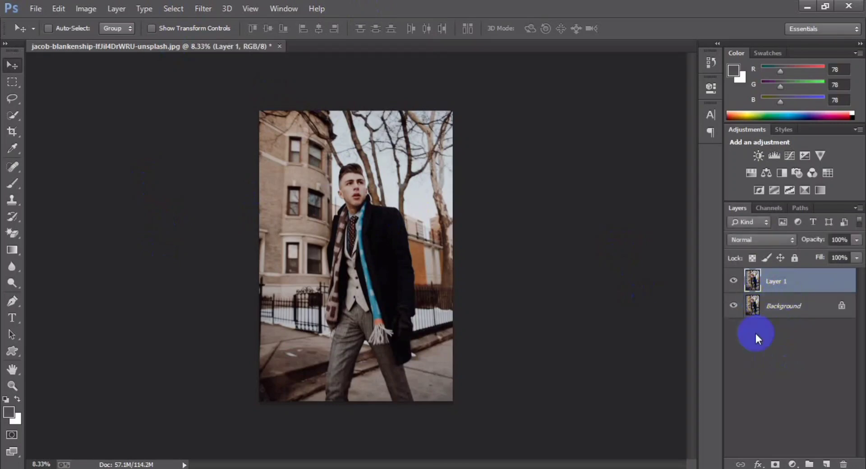
{"action": "key", "text": "ctrl+j"}
{"action": "left_click", "coordinate": [752, 305]}
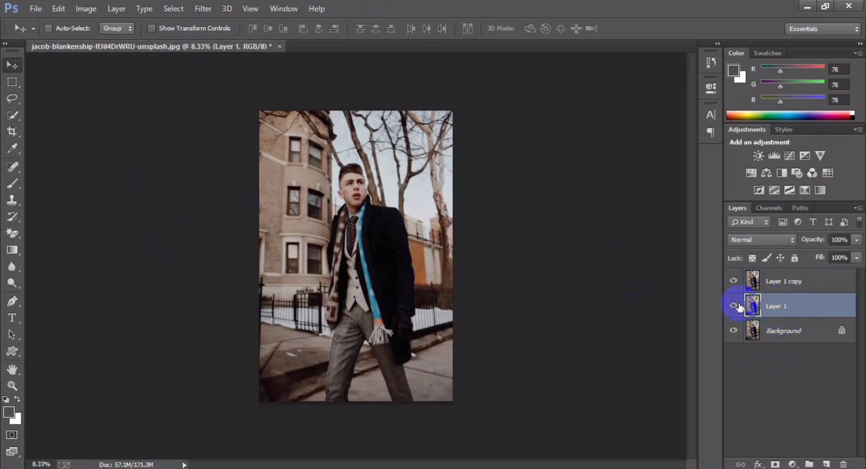
{"action": "left_click", "coordinate": [774, 284]}
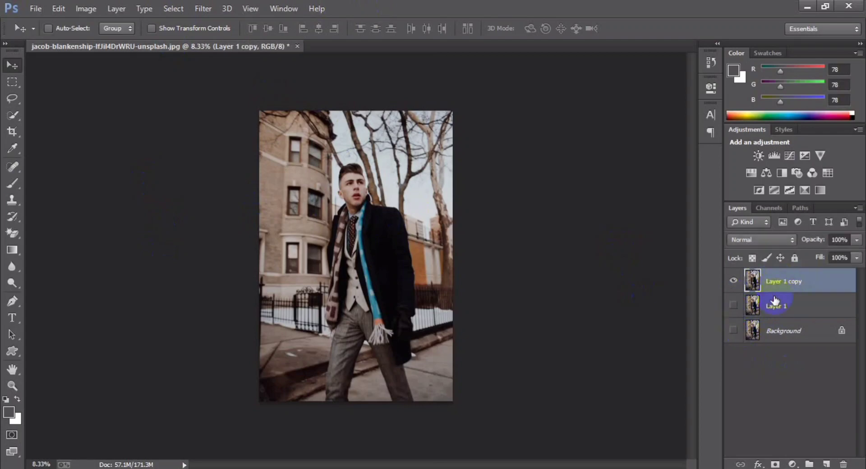
Step: With the Quick Selection Tool, select the man's head, upper shirt and dark coat
{"action": "left_click", "coordinate": [12, 115]}
{"action": "left_click", "coordinate": [73, 112]}
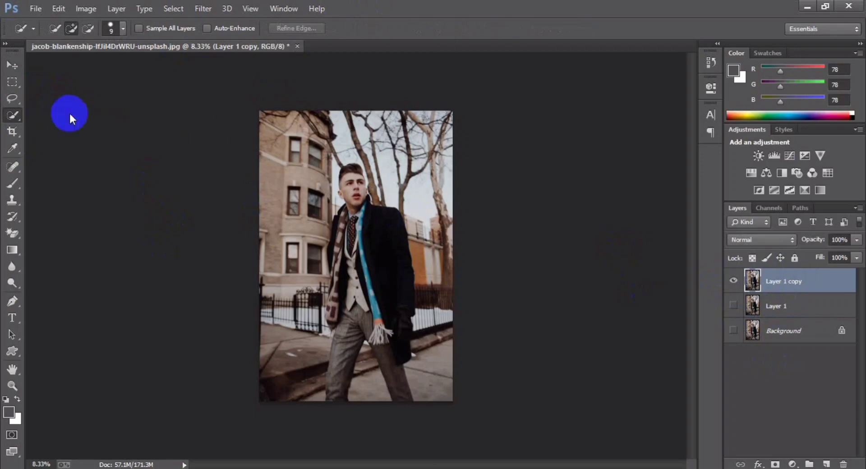
{"action": "scroll", "coordinate": [321, 198], "scroll_direction": "up", "scroll_amount": 2}
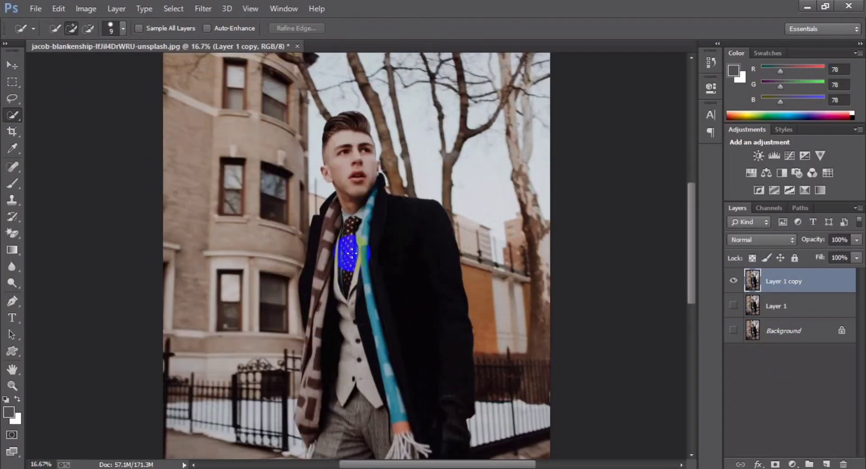
{"action": "scroll", "coordinate": [351, 253], "scroll_direction": "up", "scroll_amount": 2}
{"action": "left_click_drag", "start_coordinate": [332, 155], "coordinate": [357, 288]}
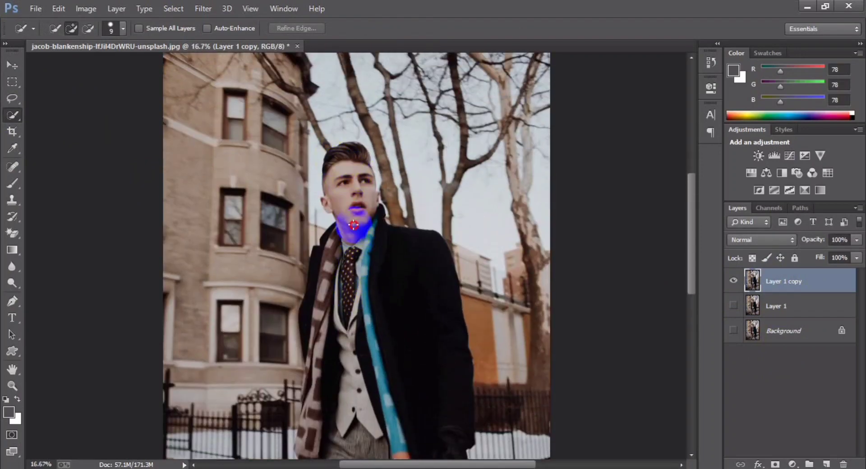
{"action": "left_click_drag", "start_coordinate": [454, 382], "coordinate": [431, 428]}
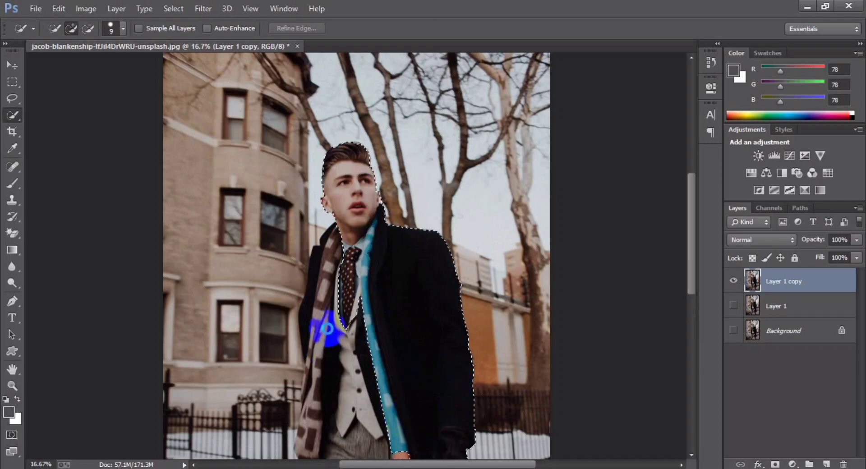
Step: Enlarge the brush and add the scarf and both trouser legs to the selection
{"action": "scroll", "coordinate": [332, 318], "scroll_direction": "down", "scroll_amount": 1}
{"action": "scroll", "coordinate": [335, 305], "scroll_direction": "down", "scroll_amount": 1}
{"action": "key", "text": "bracketright"}
{"action": "key", "text": "bracketright"}
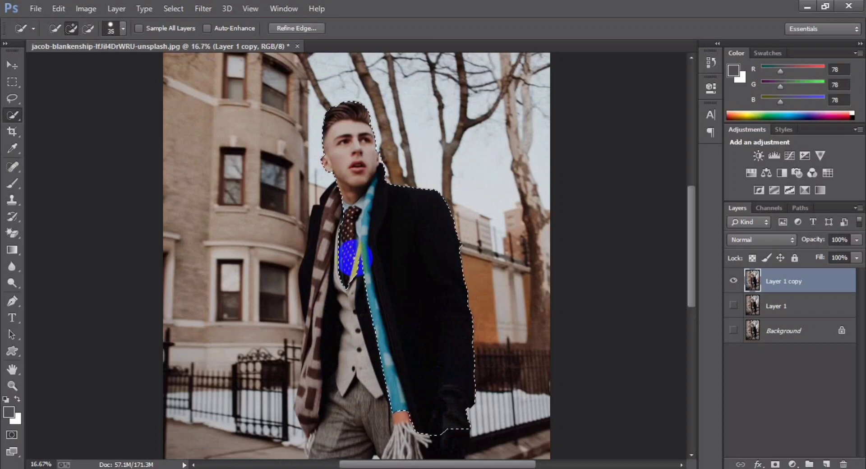
{"action": "key", "text": "bracketright"}
{"action": "key", "text": "bracketright"}
{"action": "key", "text": "bracketright"}
{"action": "mouse_move", "coordinate": [354, 300]}
{"action": "left_mouse_down"}
{"action": "mouse_move", "coordinate": [328, 367]}
{"action": "mouse_move", "coordinate": [325, 412]}
{"action": "mouse_move", "coordinate": [386, 416]}
{"action": "mouse_move", "coordinate": [396, 406]}
{"action": "mouse_move", "coordinate": [319, 332]}
{"action": "mouse_move", "coordinate": [329, 201]}
{"action": "left_mouse_up"}
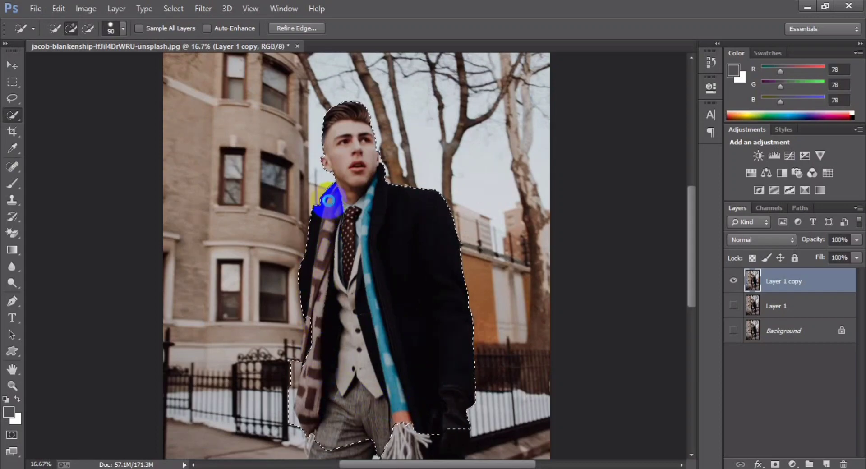
{"action": "scroll", "coordinate": [328, 203], "scroll_direction": "down", "scroll_amount": 5}
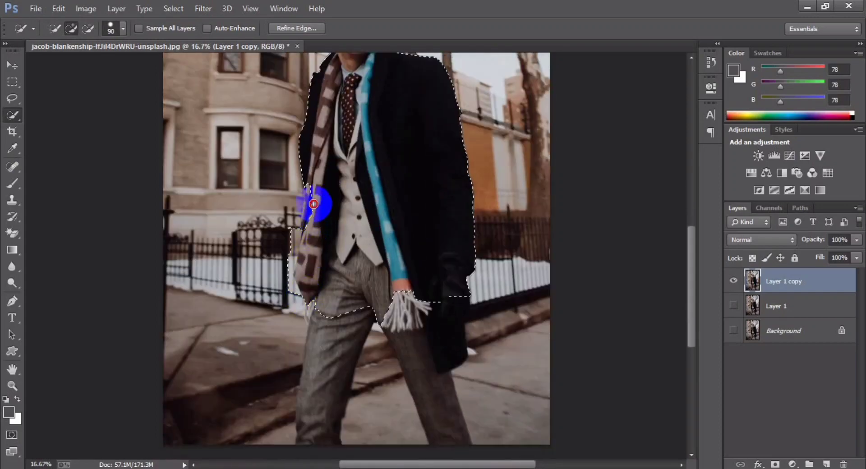
{"action": "mouse_move", "coordinate": [314, 199]}
{"action": "left_mouse_down"}
{"action": "mouse_move", "coordinate": [301, 209]}
{"action": "mouse_move", "coordinate": [307, 214]}
{"action": "left_mouse_up"}
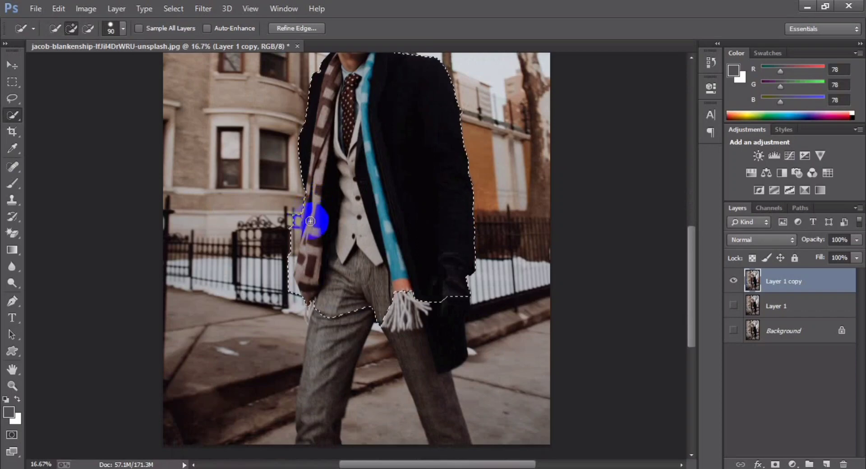
{"action": "scroll", "coordinate": [386, 290], "scroll_direction": "down", "scroll_amount": 3}
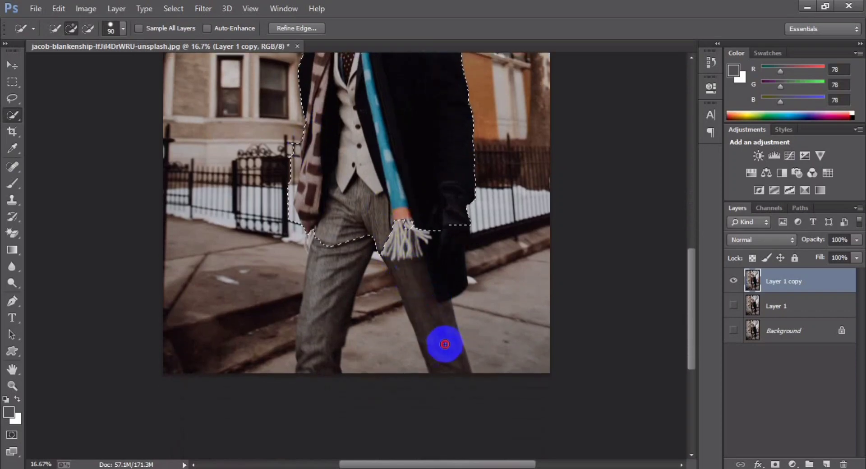
{"action": "mouse_move", "coordinate": [445, 344]}
{"action": "left_mouse_down"}
{"action": "mouse_move", "coordinate": [449, 361]}
{"action": "mouse_move", "coordinate": [374, 293]}
{"action": "mouse_move", "coordinate": [348, 253]}
{"action": "left_mouse_up"}
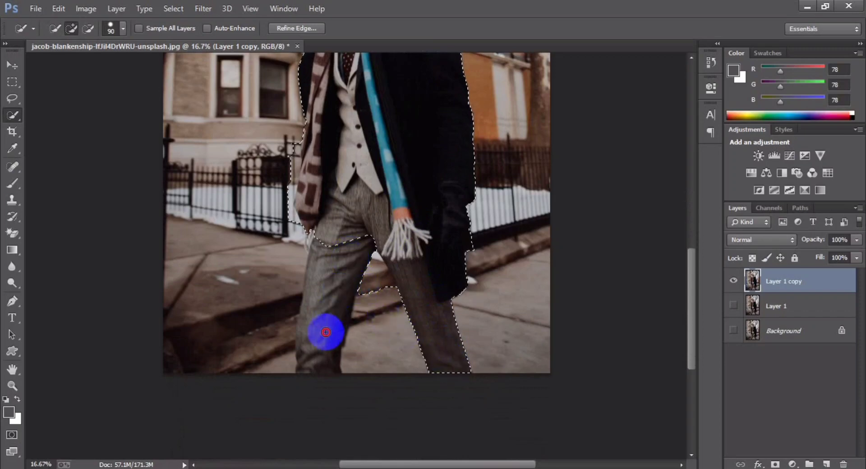
{"action": "mouse_move", "coordinate": [326, 332]}
{"action": "left_mouse_down"}
{"action": "mouse_move", "coordinate": [315, 354]}
{"action": "mouse_move", "coordinate": [348, 345]}
{"action": "mouse_move", "coordinate": [304, 285]}
{"action": "mouse_move", "coordinate": [308, 240]}
{"action": "mouse_move", "coordinate": [357, 264]}
{"action": "mouse_move", "coordinate": [428, 338]}
{"action": "left_mouse_up"}
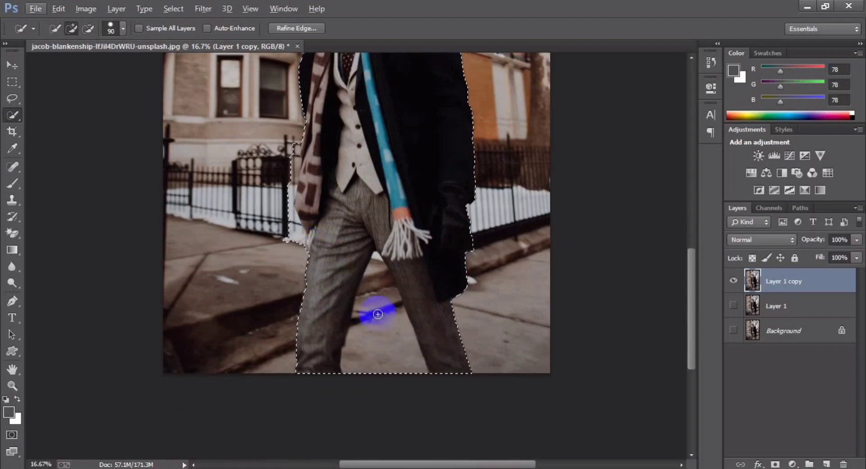
Step: In Subtract mode, remove the gap between the legs using a 60-pixel brush
{"action": "left_click", "coordinate": [55, 28]}
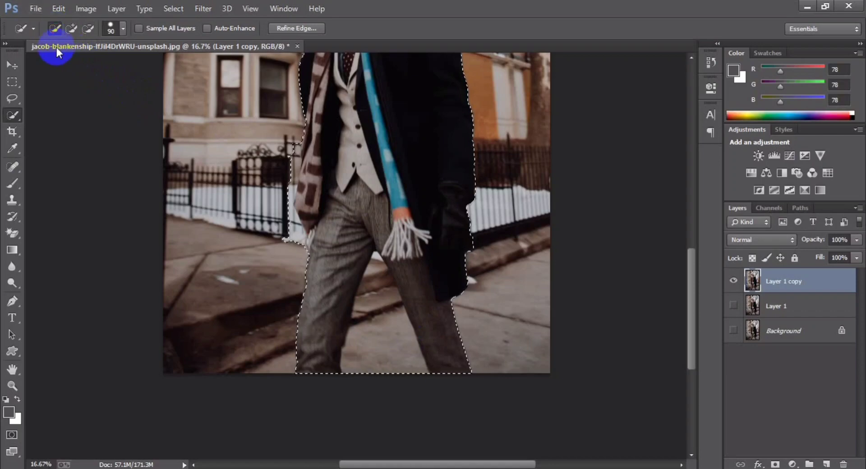
{"action": "left_click", "coordinate": [71, 29]}
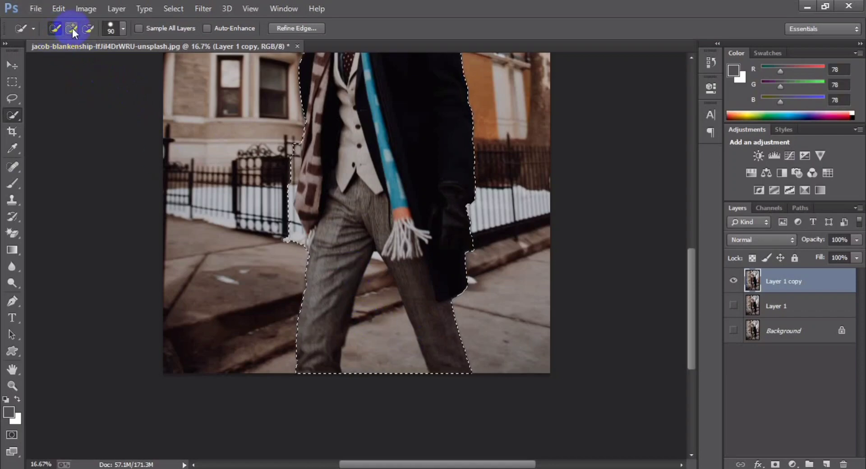
{"action": "left_click", "coordinate": [87, 28]}
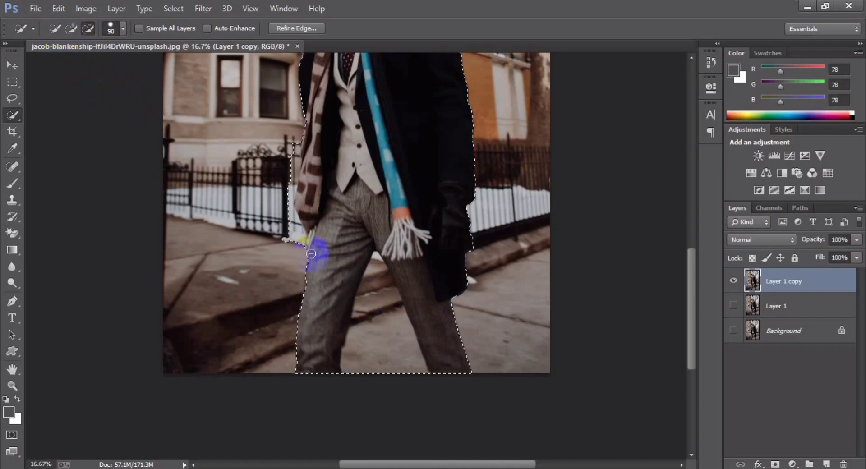
{"action": "left_click_drag", "start_coordinate": [377, 361], "coordinate": [379, 291]}
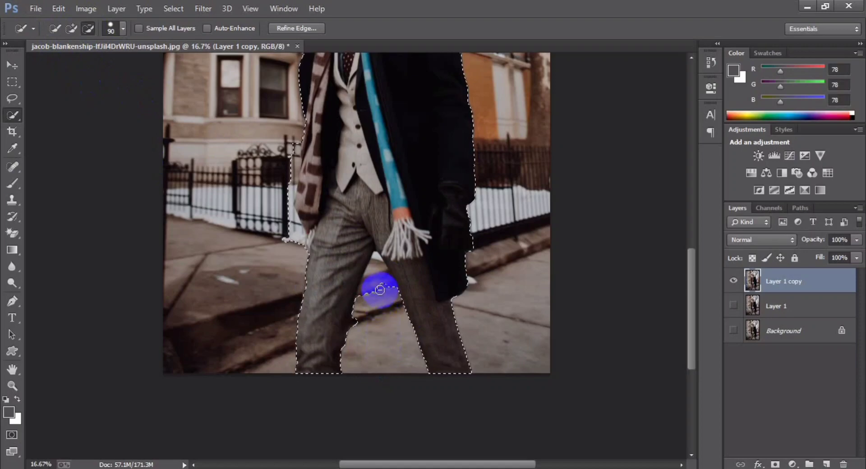
{"action": "key", "text": "bracketleft"}
{"action": "key", "text": "bracketleft"}
{"action": "mouse_move", "coordinate": [379, 289]}
{"action": "left_mouse_down"}
{"action": "mouse_move", "coordinate": [379, 279]}
{"action": "mouse_move", "coordinate": [400, 310]}
{"action": "left_mouse_up"}
Step: Zoom in and trim the leg gap and left leg edge, undoing mistaken strokes
{"action": "key", "text": "ctrl+plus"}
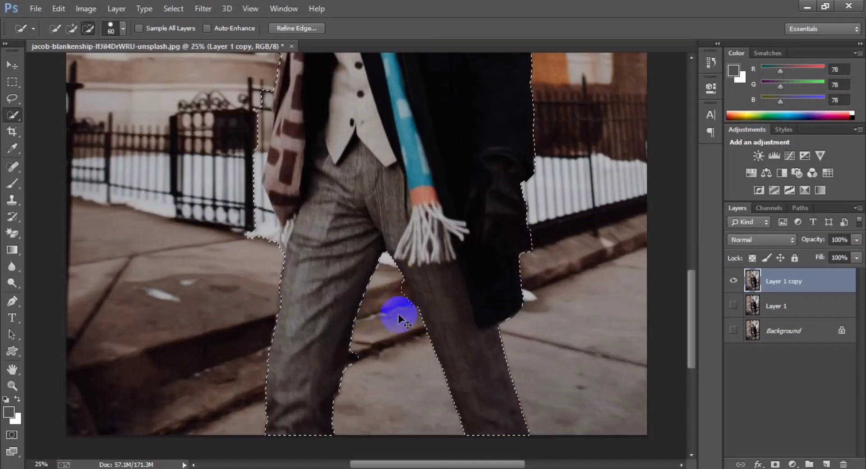
{"action": "key", "text": "ctrl+plus"}
{"action": "left_click_drag", "start_coordinate": [425, 347], "coordinate": [440, 305]}
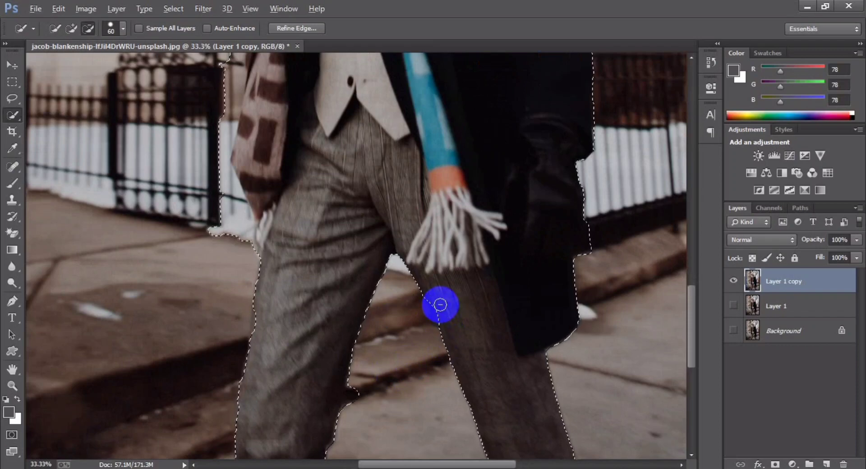
{"action": "key", "text": "ctrl+z"}
{"action": "left_click", "coordinate": [71, 28]}
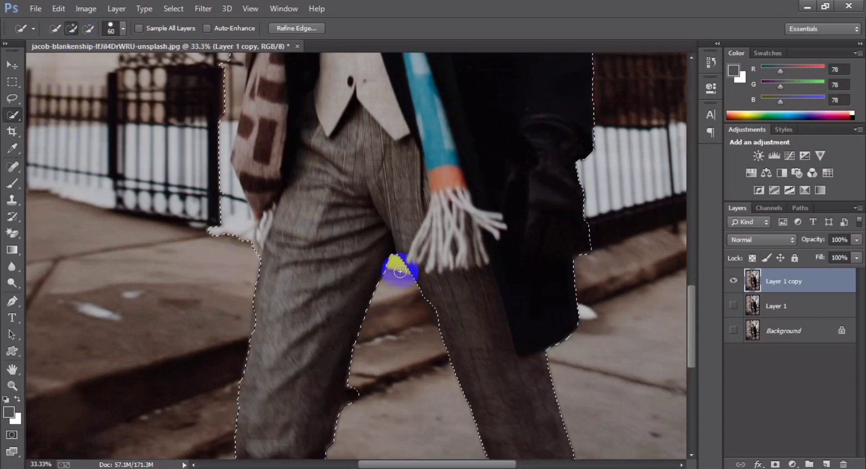
{"action": "left_click", "coordinate": [440, 309], "text": "alt"}
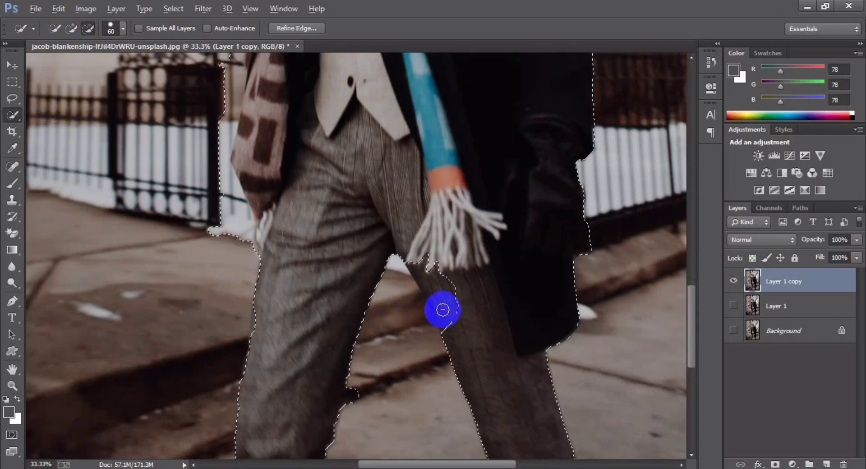
{"action": "key", "text": "ctrl+z"}
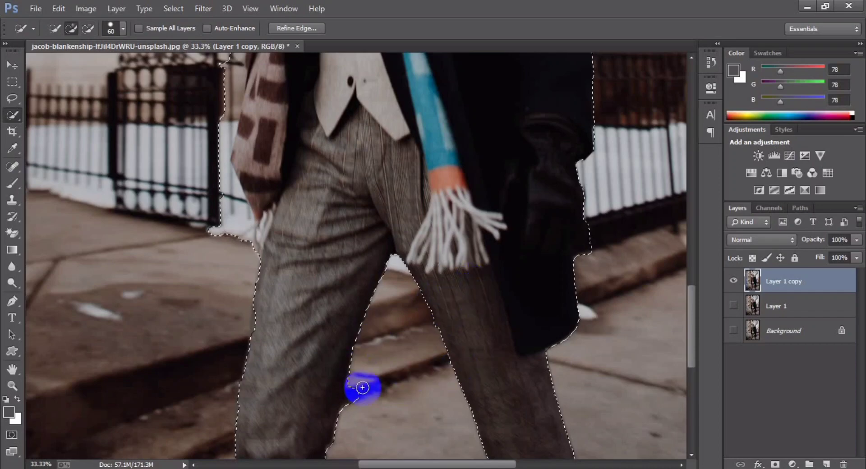
{"action": "key", "text": "alt"}
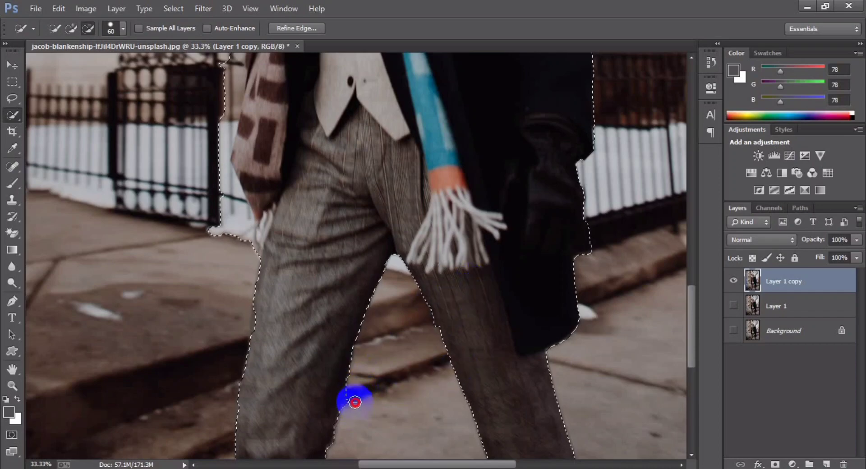
{"action": "left_click_drag", "start_coordinate": [351, 402], "coordinate": [342, 438]}
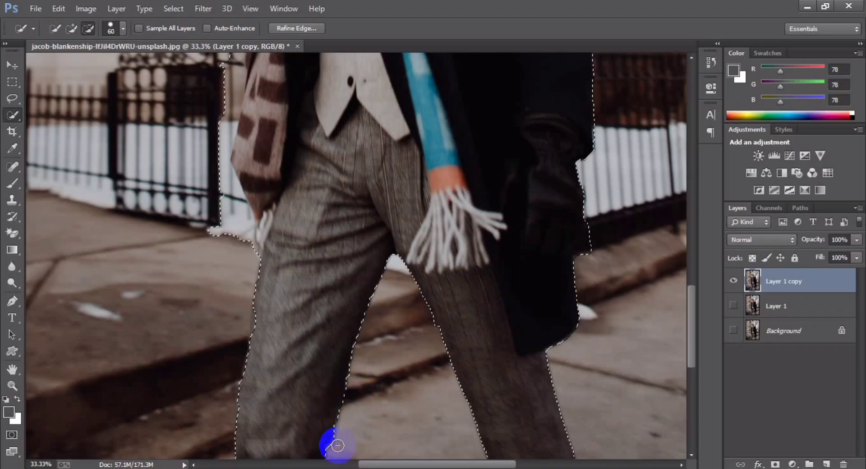
Step: Alt-subtract the fence post from the selection, then return to add mode
{"action": "scroll", "coordinate": [348, 420], "scroll_direction": "down", "scroll_amount": 3}
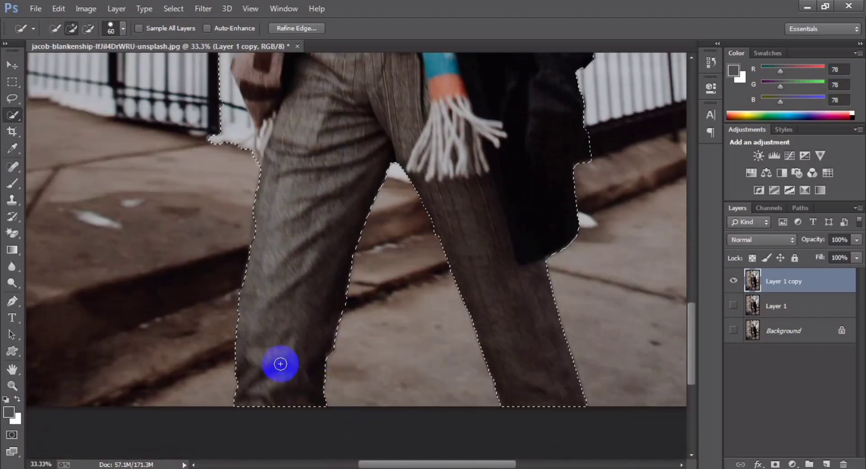
{"action": "scroll", "coordinate": [281, 365], "scroll_direction": "up", "scroll_amount": 3}
{"action": "scroll", "coordinate": [281, 364], "scroll_direction": "up", "scroll_amount": 2}
{"action": "key", "text": "alt"}
{"action": "left_click_drag", "start_coordinate": [232, 282], "coordinate": [215, 221]}
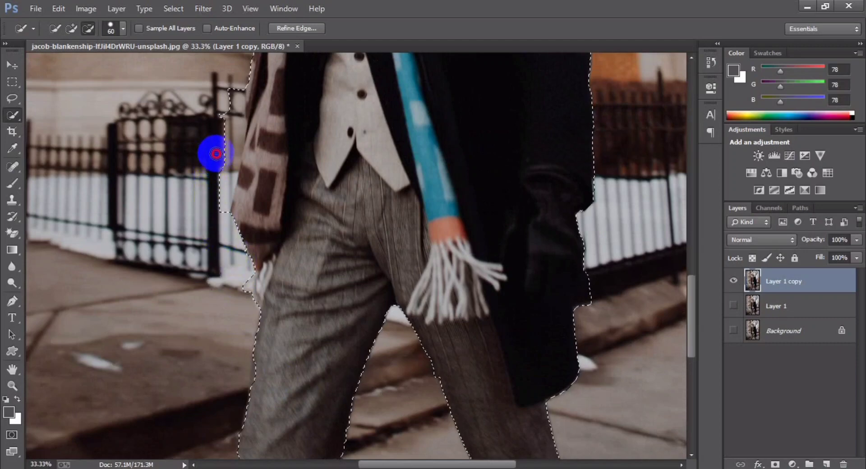
{"action": "mouse_move", "coordinate": [217, 199]}
{"action": "left_mouse_down"}
{"action": "mouse_move", "coordinate": [233, 118]}
{"action": "mouse_move", "coordinate": [232, 286]}
{"action": "left_mouse_up"}
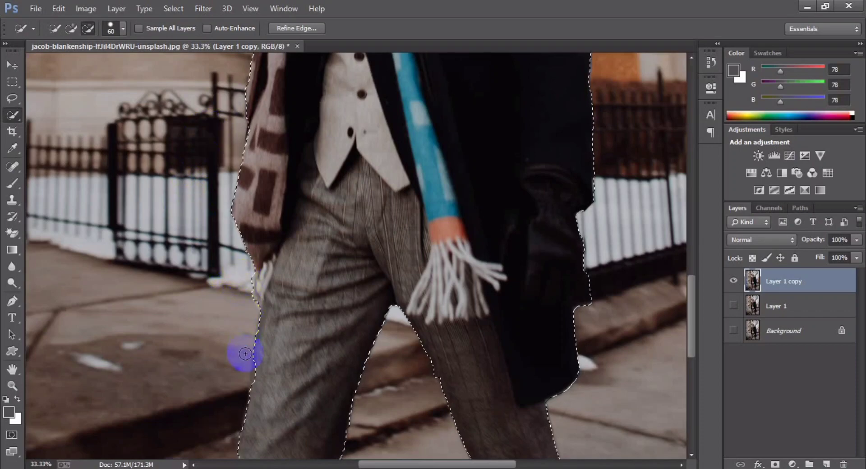
{"action": "key", "text": "alt"}
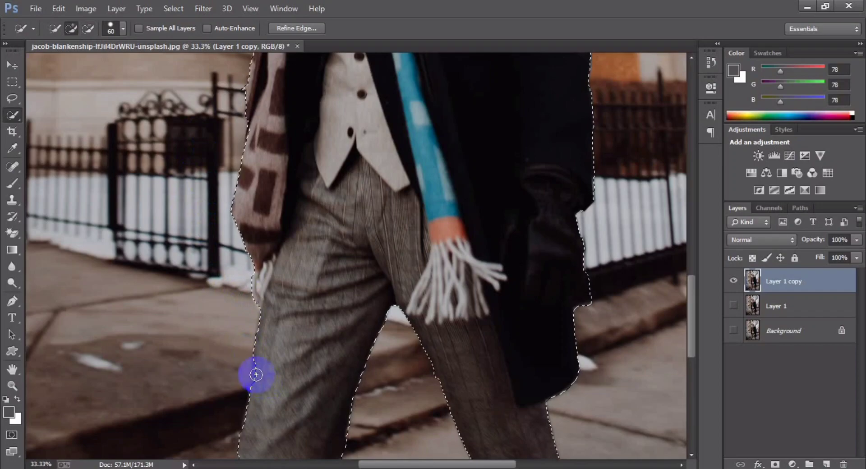
Step: Move up along the figure to the coat's right side and switch to subtracting
{"action": "scroll", "coordinate": [298, 367], "scroll_direction": "down", "scroll_amount": 5}
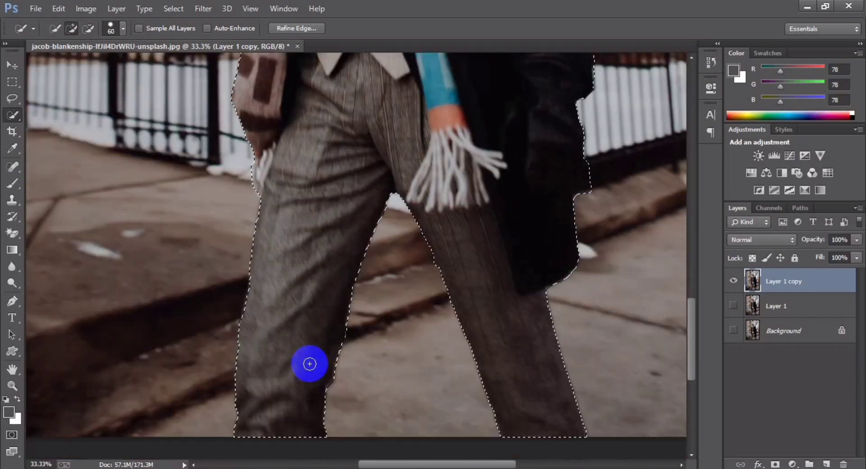
{"action": "scroll", "coordinate": [507, 338], "scroll_direction": "up", "scroll_amount": 1}
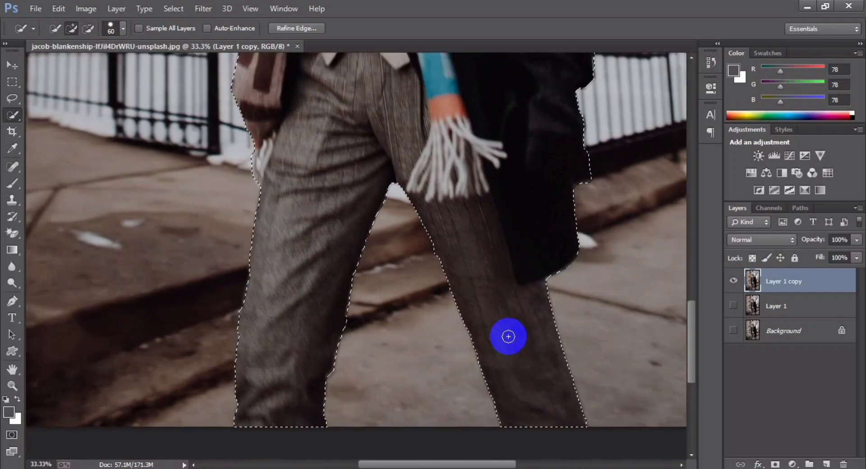
{"action": "scroll", "coordinate": [509, 337], "scroll_direction": "up", "scroll_amount": 3}
{"action": "scroll", "coordinate": [508, 337], "scroll_direction": "up", "scroll_amount": 2}
{"action": "scroll", "coordinate": [512, 339], "scroll_direction": "up", "scroll_amount": 2}
{"action": "scroll", "coordinate": [411, 328], "scroll_direction": "up", "scroll_amount": 2}
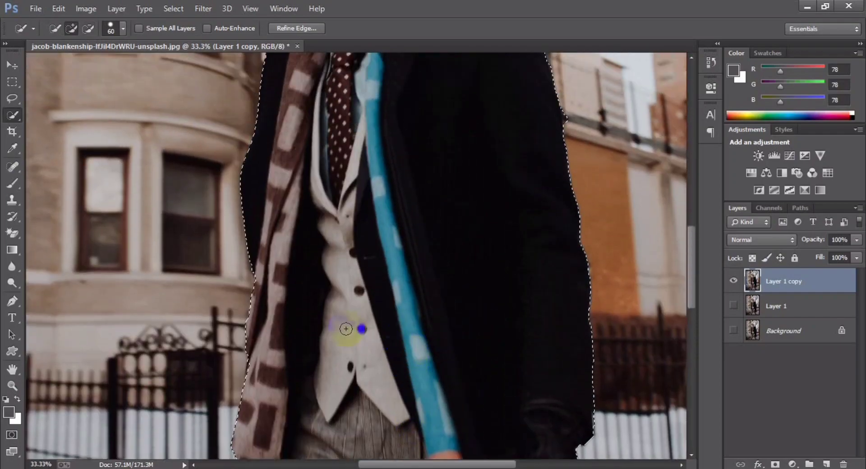
{"action": "scroll", "coordinate": [357, 329], "scroll_direction": "up", "scroll_amount": 1}
{"action": "scroll", "coordinate": [293, 286], "scroll_direction": "up", "scroll_amount": 1}
{"action": "scroll", "coordinate": [416, 276], "scroll_direction": "up", "scroll_amount": 2}
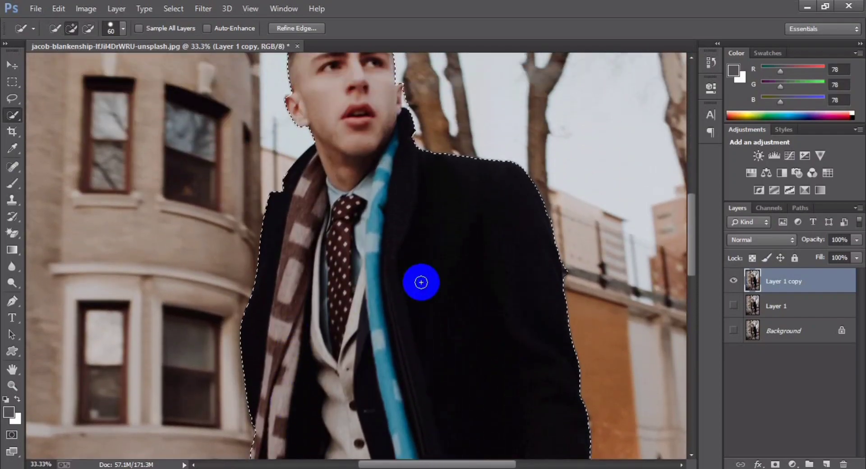
{"action": "key", "text": "alt"}
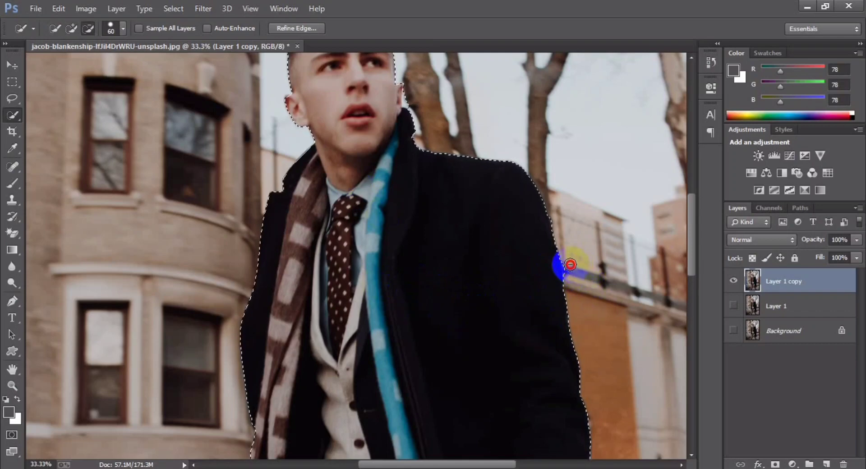
Step: Zoom in on the face and collar with a smaller subtracting brush
{"action": "scroll", "coordinate": [296, 286], "scroll_direction": "up", "scroll_amount": 2}
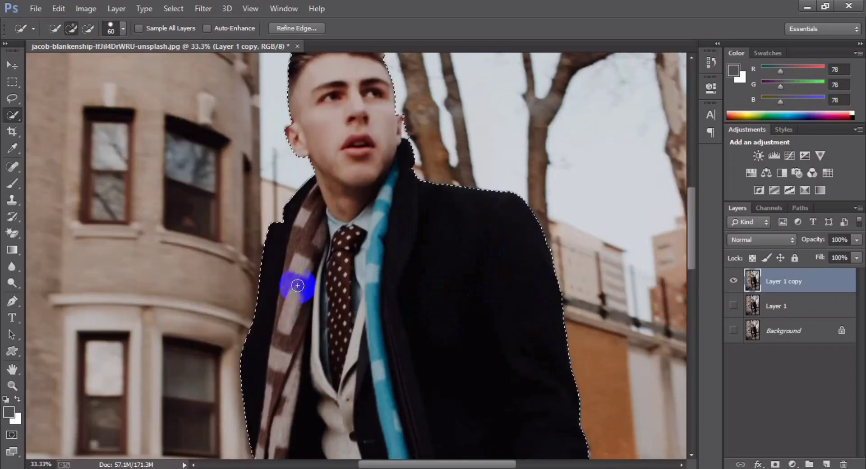
{"action": "scroll", "coordinate": [298, 285], "scroll_direction": "up", "scroll_amount": 3}
{"action": "scroll", "coordinate": [295, 291], "scroll_direction": "up", "scroll_amount": 1}
{"action": "scroll", "coordinate": [297, 294], "scroll_direction": "up", "scroll_amount": 1}
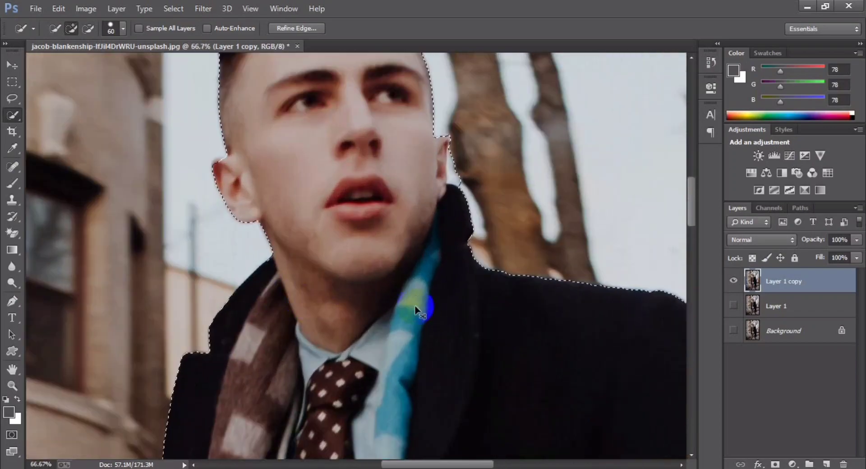
{"action": "scroll", "coordinate": [406, 309], "scroll_direction": "up", "scroll_amount": 1}
{"action": "scroll", "coordinate": [349, 194], "scroll_direction": "up", "scroll_amount": 1}
{"action": "scroll", "coordinate": [367, 397], "scroll_direction": "up", "scroll_amount": 5}
{"action": "scroll", "coordinate": [401, 296], "scroll_direction": "up", "scroll_amount": 2}
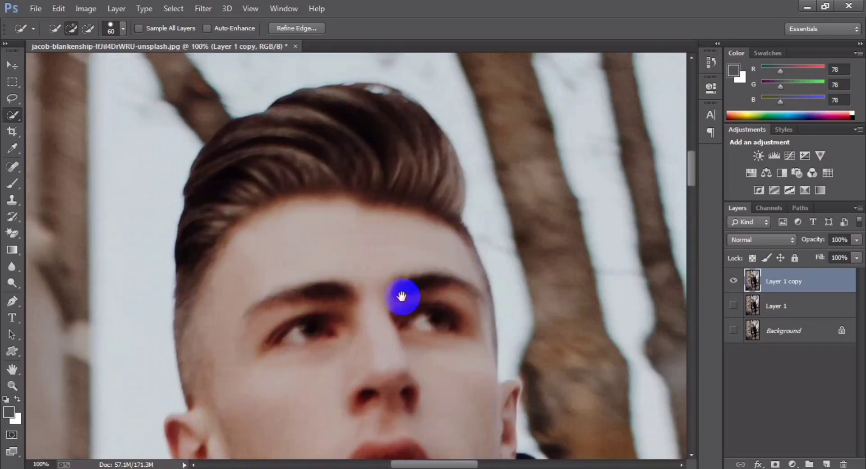
{"action": "left_click_drag", "start_coordinate": [398, 272], "coordinate": [353, 100]}
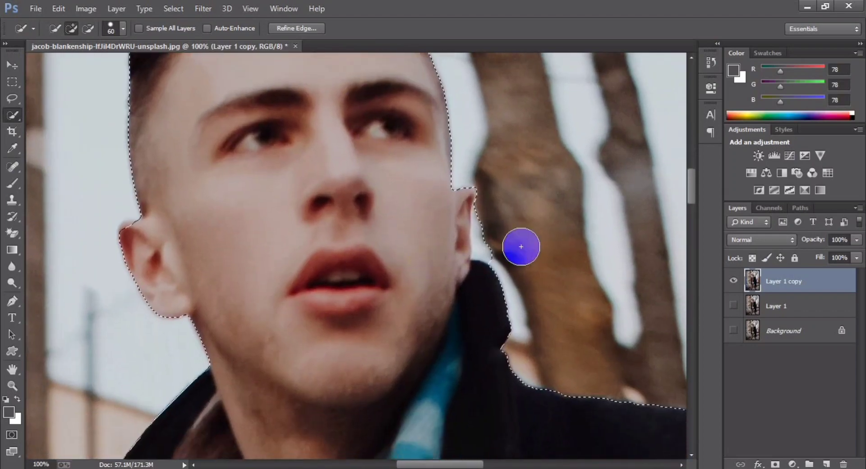
{"action": "key", "text": "bracketleft"}
{"action": "key", "text": "bracketleft"}
{"action": "key", "text": "bracketleft"}
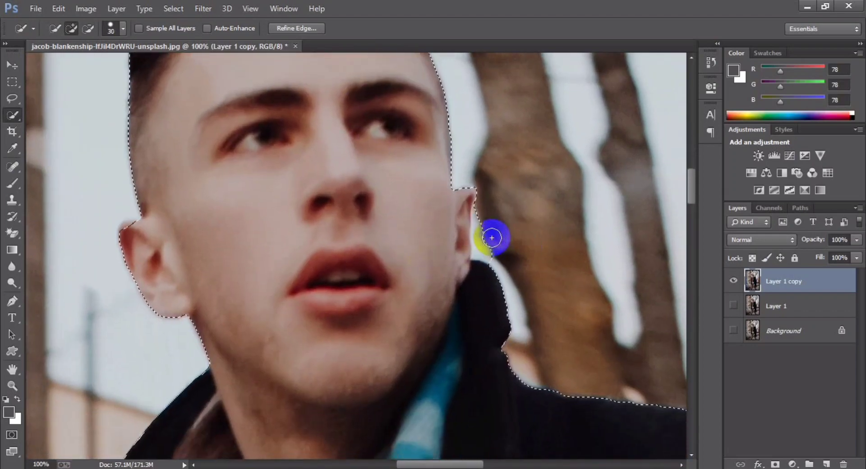
{"action": "key", "text": "alt"}
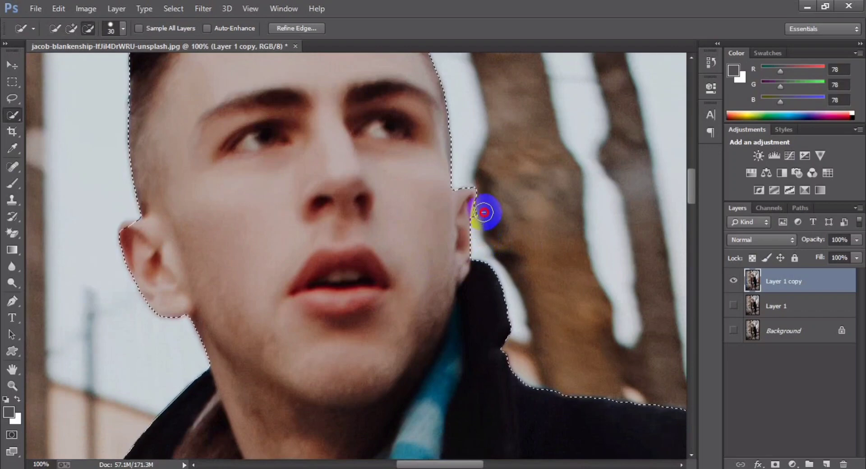
Step: Trim background beside the ear and neck, then zoom out and open Refine Edge
{"action": "left_click_drag", "start_coordinate": [510, 240], "coordinate": [507, 338]}
{"action": "left_click_drag", "start_coordinate": [524, 232], "coordinate": [505, 276]}
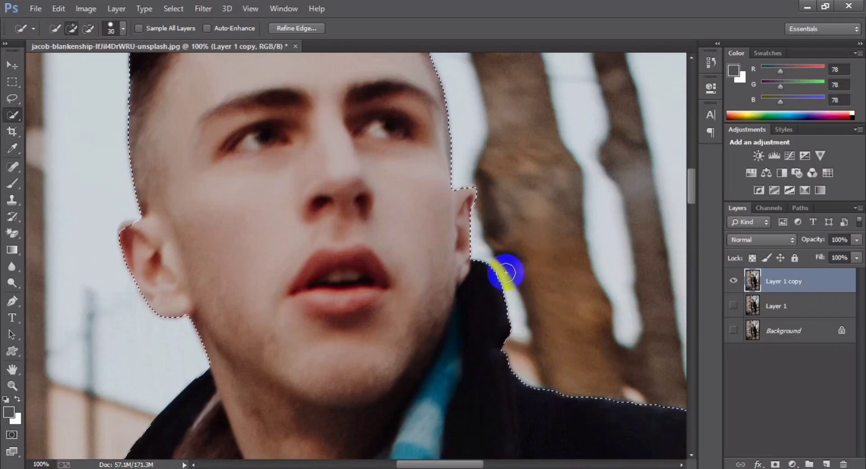
{"action": "scroll", "coordinate": [505, 276], "scroll_direction": "down", "scroll_amount": 1}
{"action": "scroll", "coordinate": [506, 276], "scroll_direction": "down", "scroll_amount": 2}
{"action": "scroll", "coordinate": [505, 276], "scroll_direction": "down", "scroll_amount": 2}
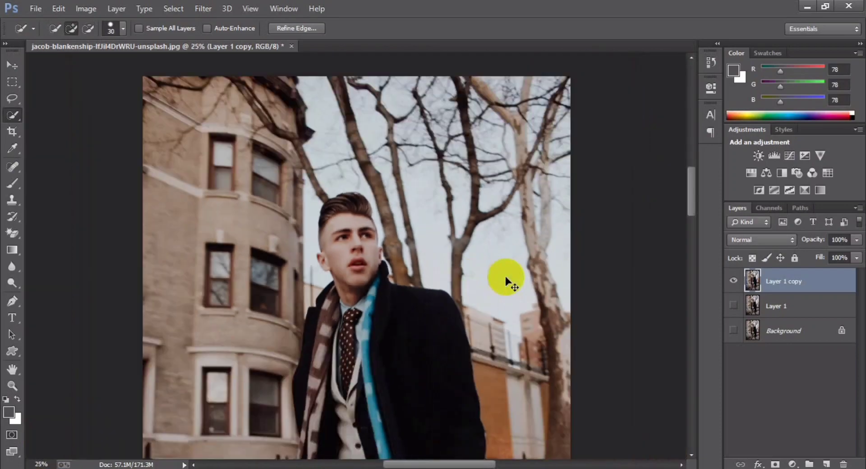
{"action": "scroll", "coordinate": [505, 276], "scroll_direction": "down", "scroll_amount": 1}
{"action": "scroll", "coordinate": [505, 276], "scroll_direction": "down", "scroll_amount": 1}
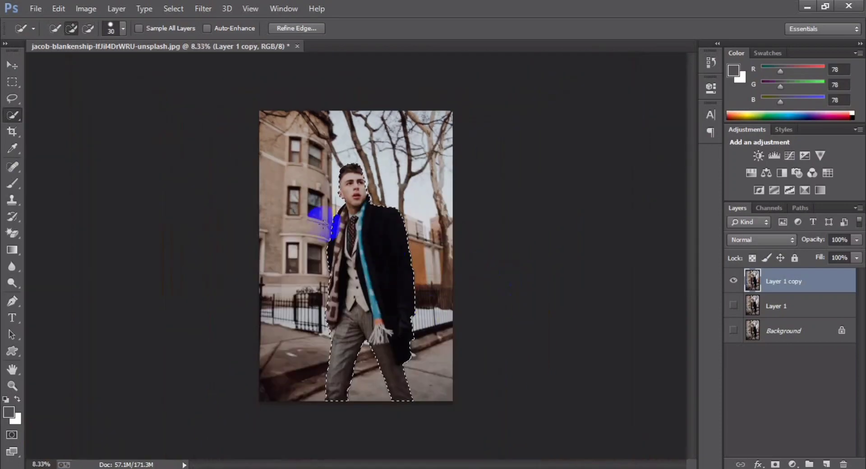
{"action": "left_click", "coordinate": [306, 29]}
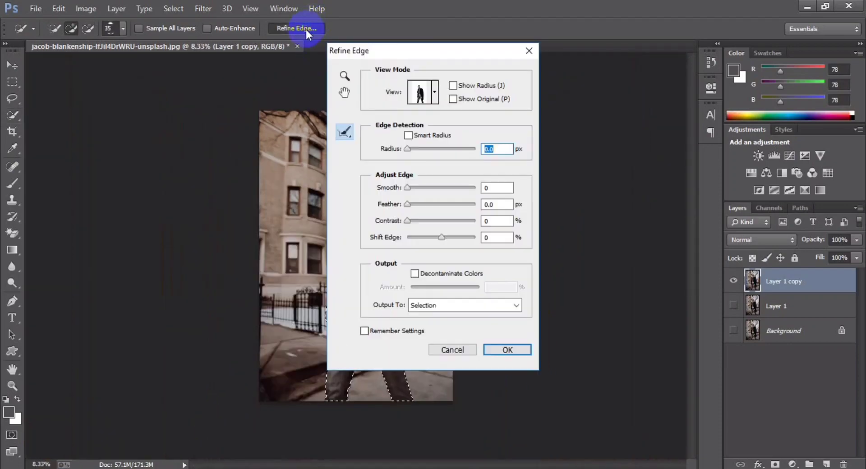
Step: Output the refined selection to a new layer, then show and select Layer 1 copy
{"action": "left_click", "coordinate": [466, 315]}
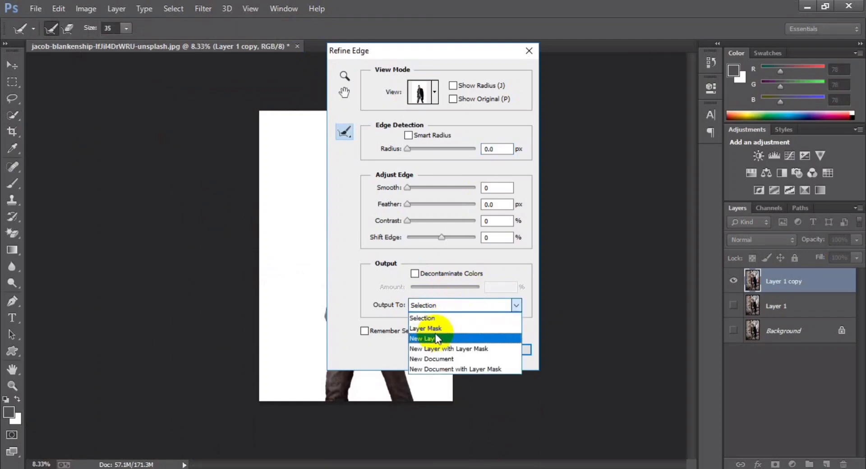
{"action": "left_click", "coordinate": [435, 333]}
{"action": "left_click", "coordinate": [505, 350]}
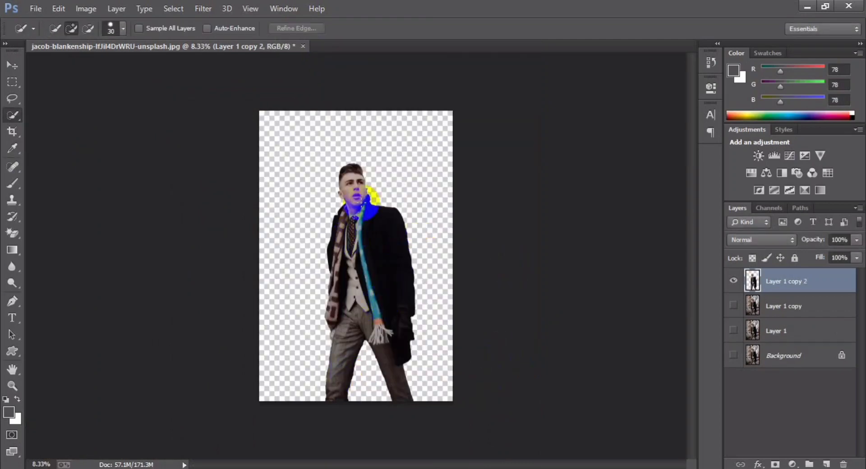
{"action": "left_click", "coordinate": [7, 66]}
{"action": "left_click", "coordinate": [369, 193]}
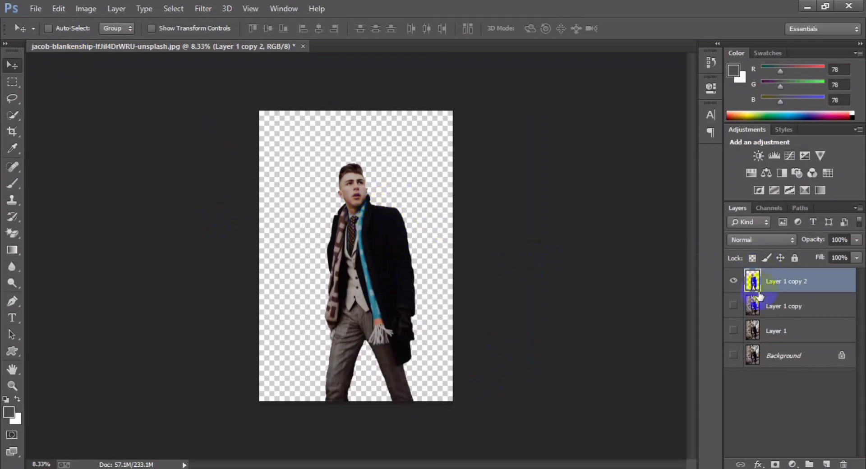
{"action": "left_click", "coordinate": [734, 306]}
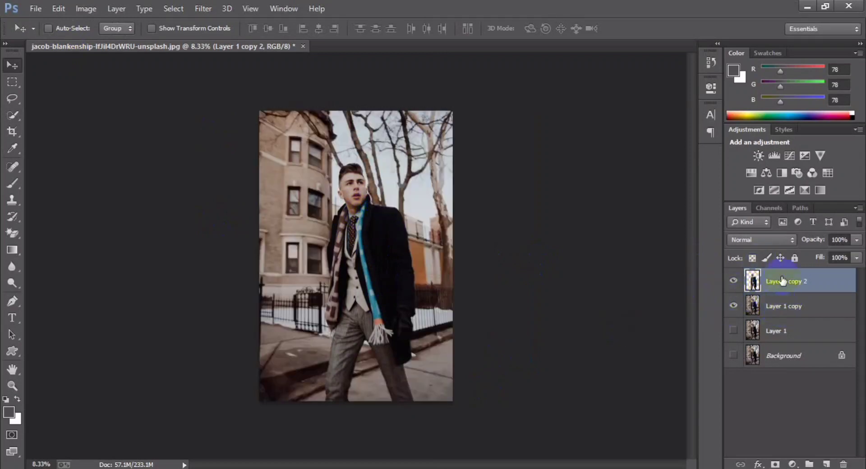
{"action": "left_click", "coordinate": [774, 308]}
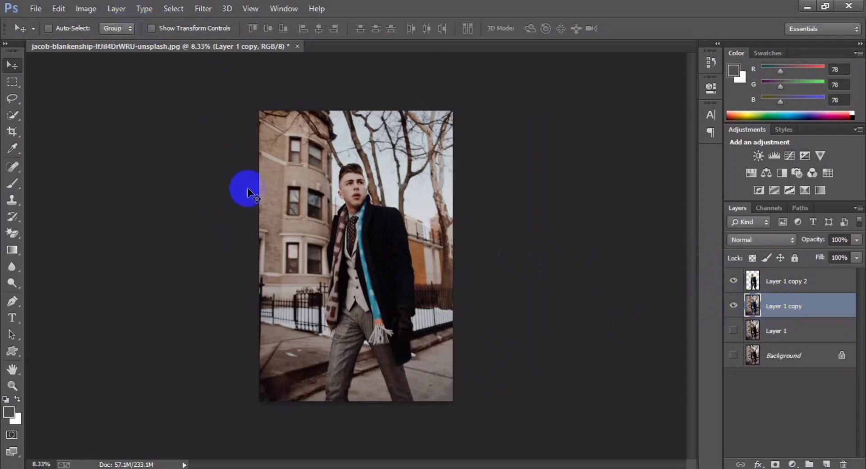
Step: Apply a 14-pixel Gaussian Blur to Layer 1 copy behind the cut-out man
{"action": "left_click", "coordinate": [203, 8]}
{"action": "mouse_move", "coordinate": [210, 149]}
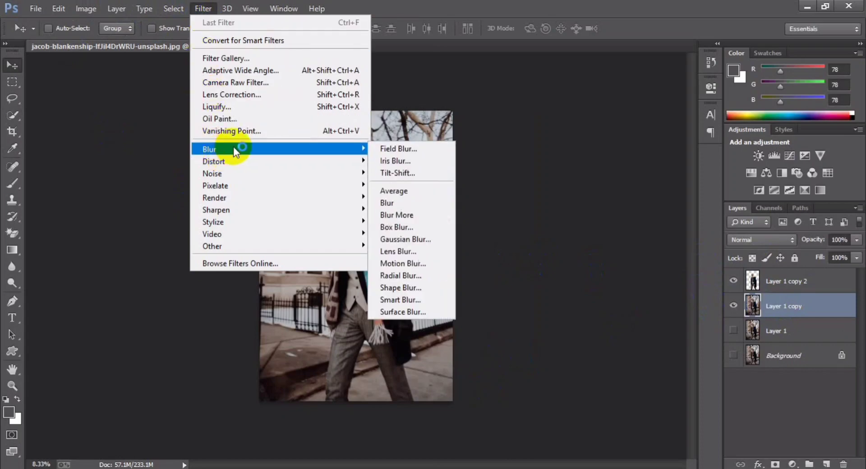
{"action": "left_click", "coordinate": [432, 240]}
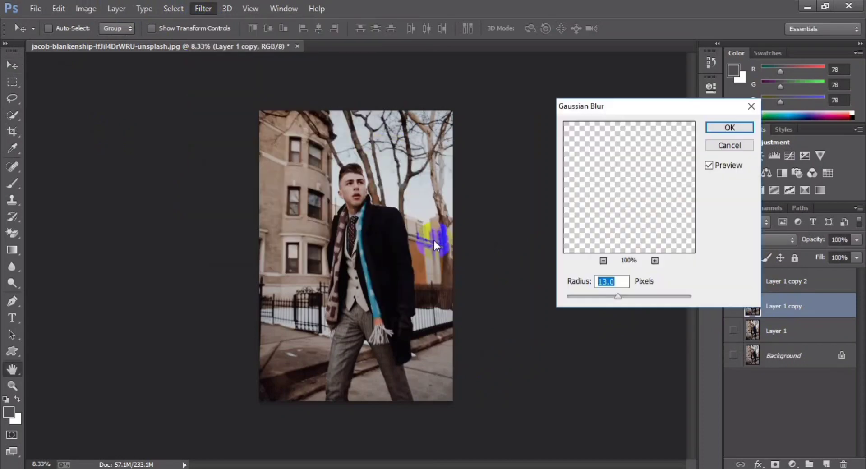
{"action": "left_click_drag", "start_coordinate": [607, 295], "coordinate": [667, 296]}
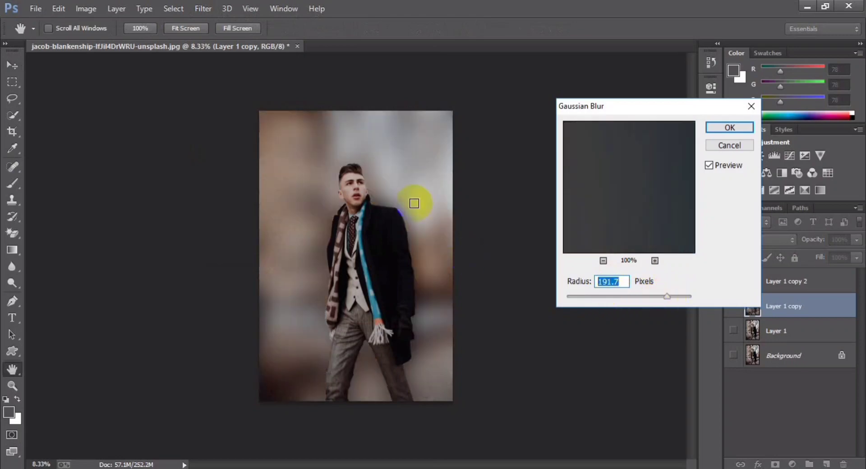
{"action": "left_click_drag", "start_coordinate": [609, 297], "coordinate": [617, 300]}
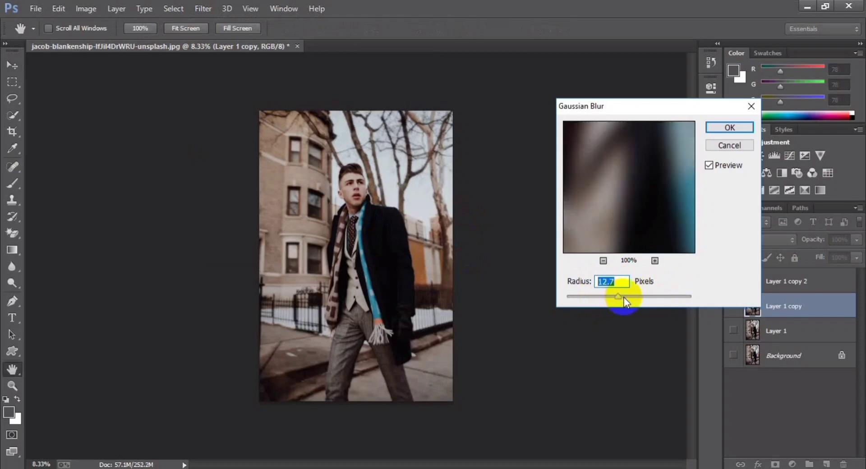
{"action": "left_click", "coordinate": [624, 297]}
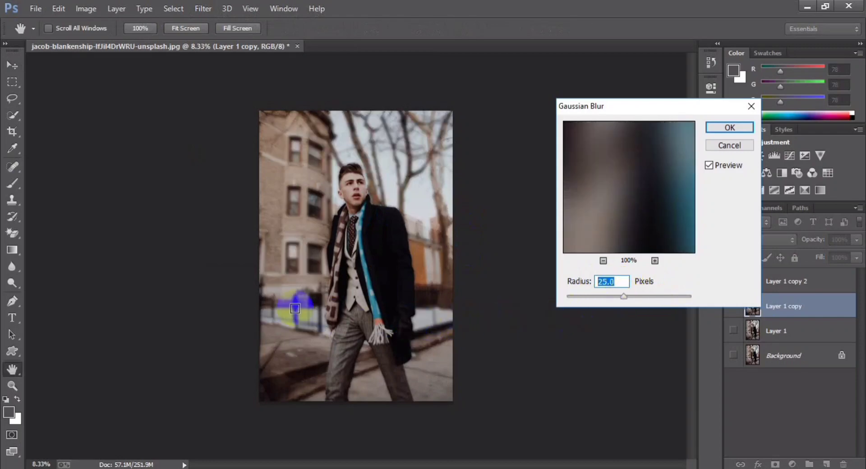
{"action": "left_click", "coordinate": [613, 298]}
{"action": "left_click", "coordinate": [617, 297]}
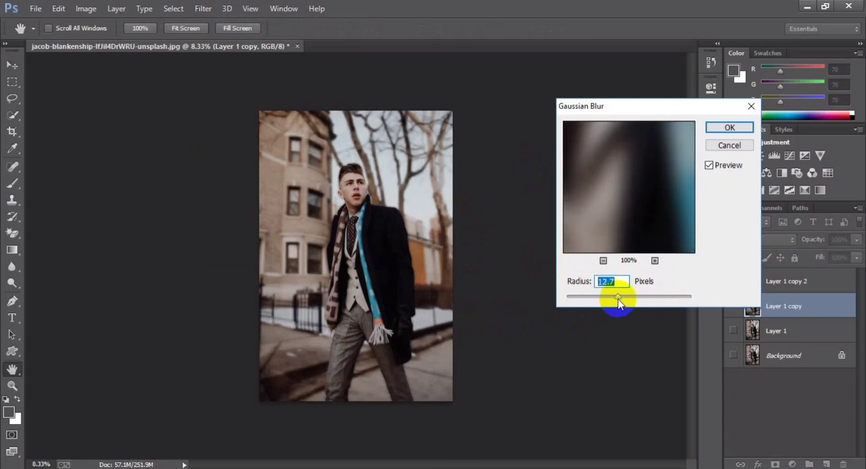
{"action": "key", "text": "ctrl+plus"}
{"action": "type", "text": "14"}
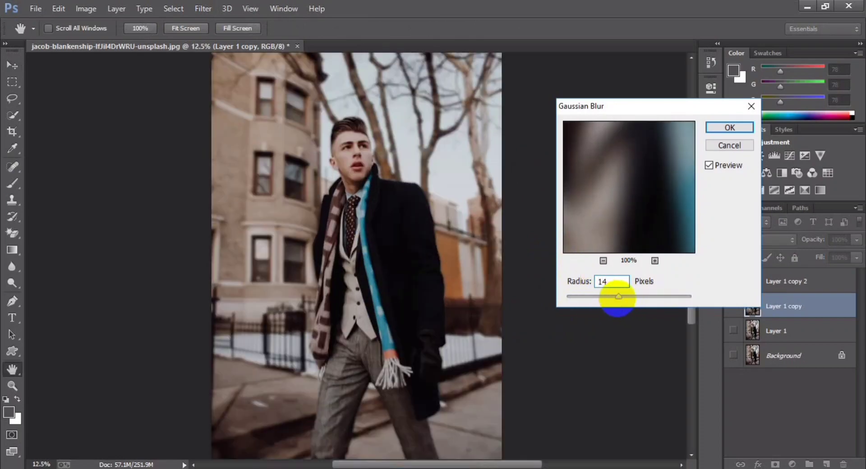
{"action": "key", "text": "Return"}
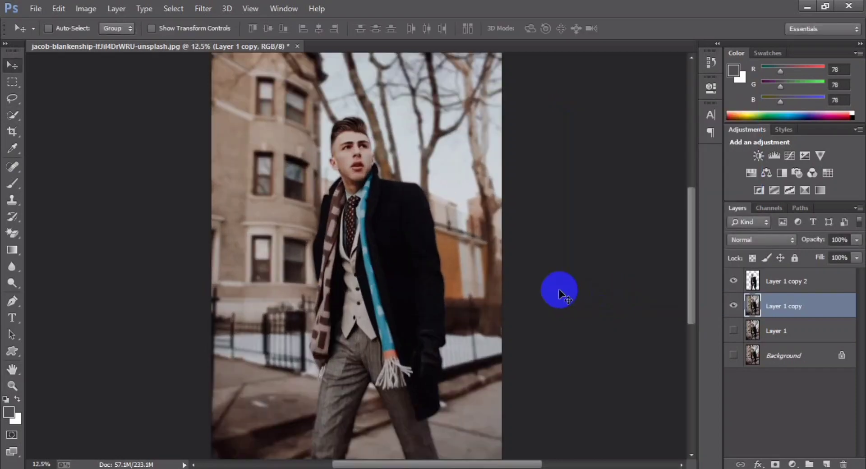
Step: Group Layer 1 copy 2 and Layer 1 copy into Group 1
{"action": "left_click", "coordinate": [784, 291]}
{"action": "left_click", "coordinate": [777, 304], "text": "shift"}
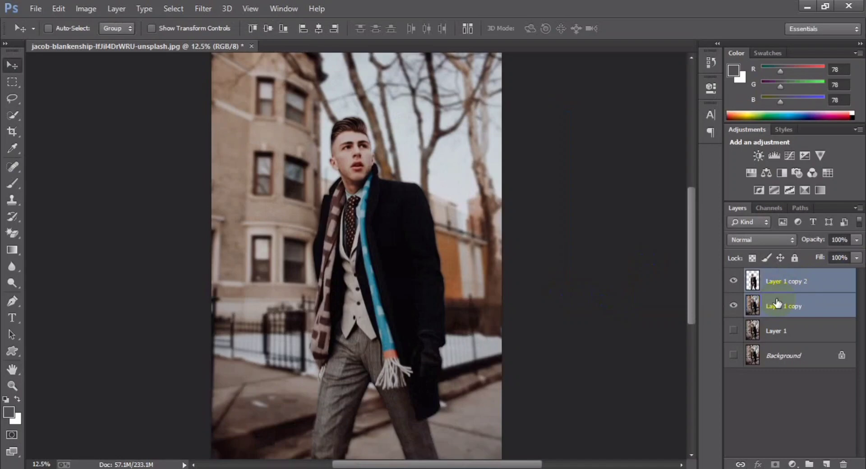
{"action": "key", "text": "ctrl+g"}
Step: Toggle Group 1's visibility repeatedly to compare the result with the original
{"action": "left_click", "coordinate": [733, 276]}
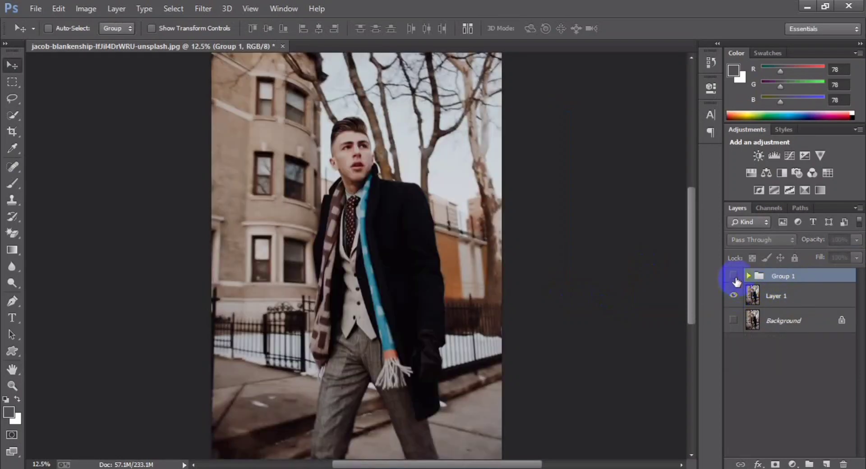
{"action": "left_click", "coordinate": [733, 276]}
{"action": "left_click", "coordinate": [734, 276]}
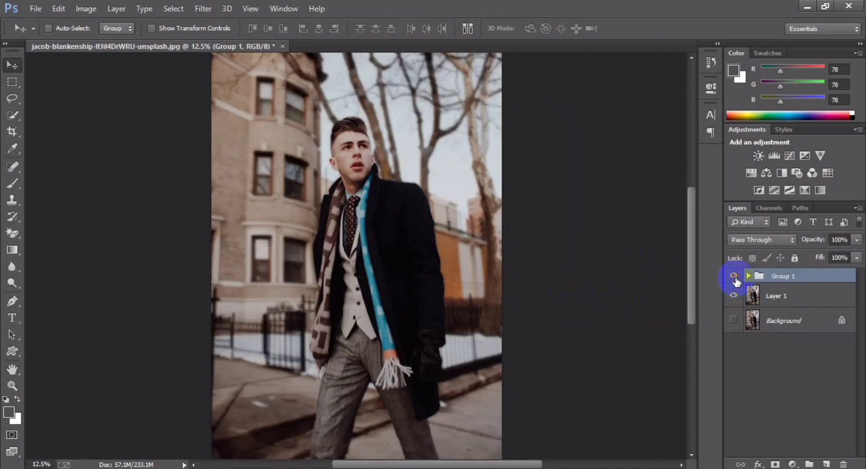
{"action": "left_click", "coordinate": [733, 276]}
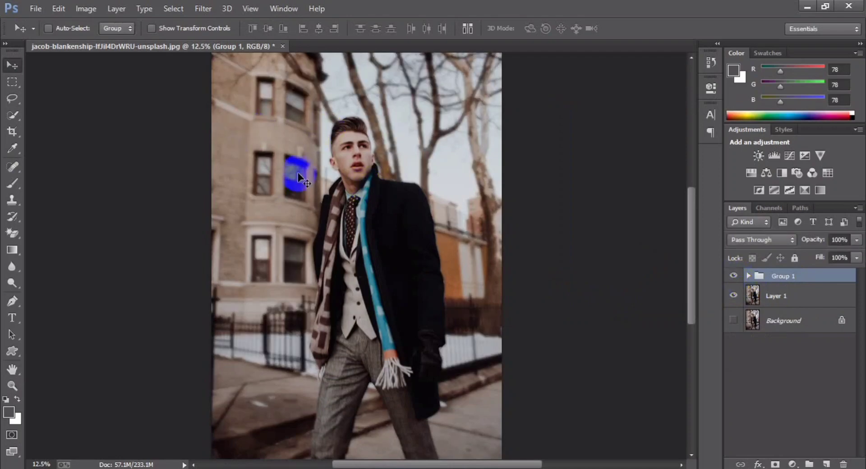
{"action": "left_click", "coordinate": [735, 275]}
{"action": "left_click", "coordinate": [734, 276]}
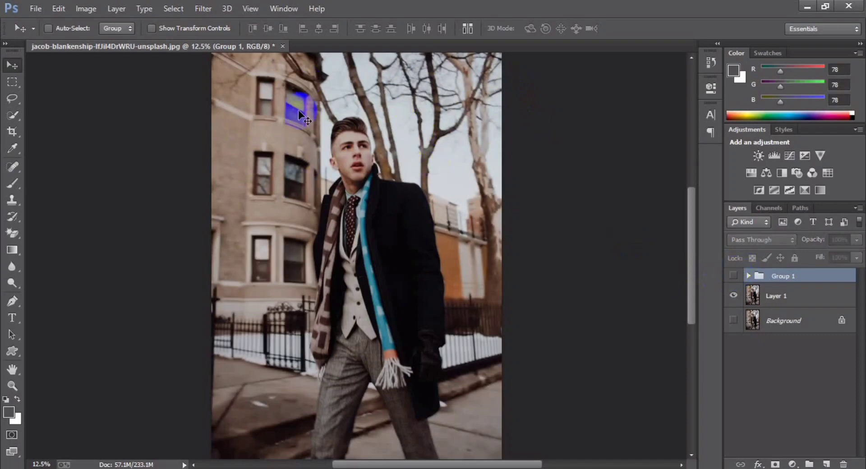
{"action": "left_click", "coordinate": [734, 275]}
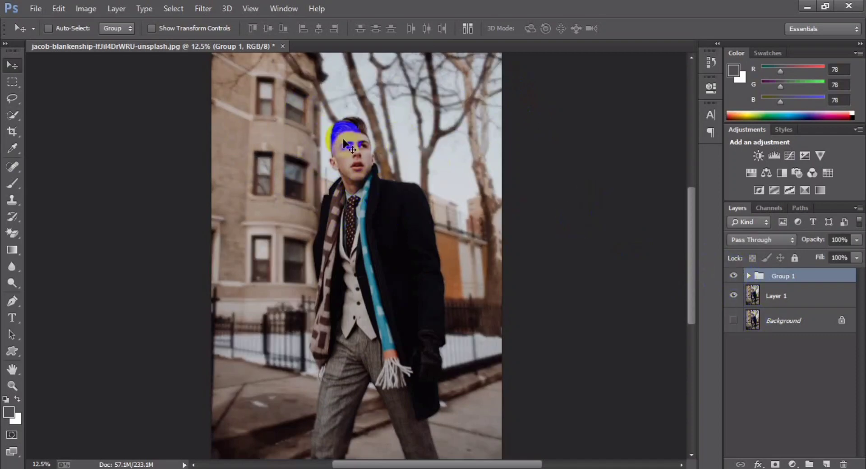
Step: Inside Group 1, give Layer 1 copy a 20-pixel Gaussian Blur
{"action": "left_click", "coordinate": [748, 276]}
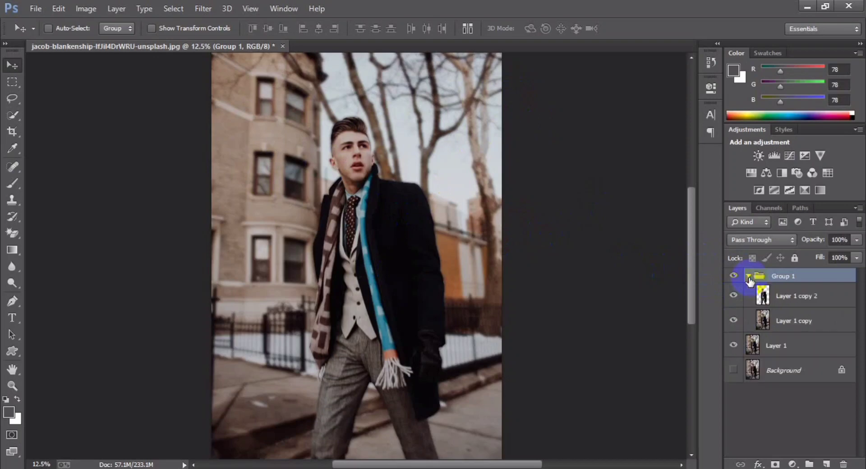
{"action": "left_click", "coordinate": [768, 324]}
{"action": "left_click", "coordinate": [203, 8]}
{"action": "mouse_move", "coordinate": [209, 149]}
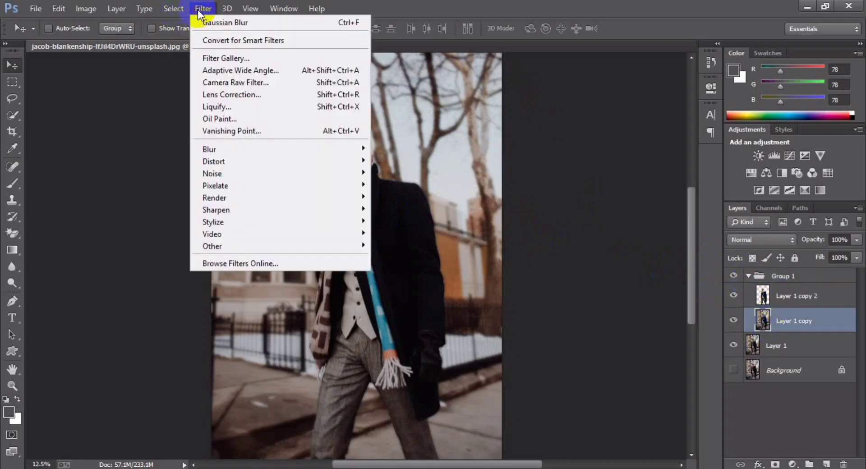
{"action": "left_click", "coordinate": [399, 239]}
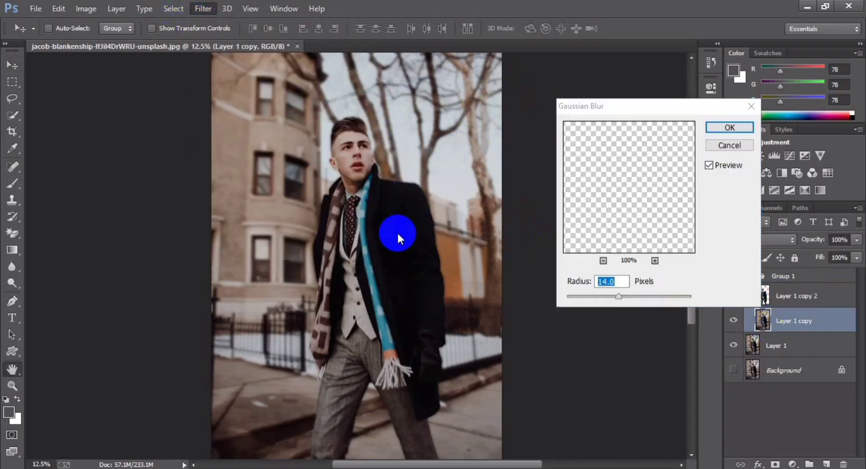
{"action": "left_click_drag", "start_coordinate": [624, 298], "coordinate": [625, 299]}
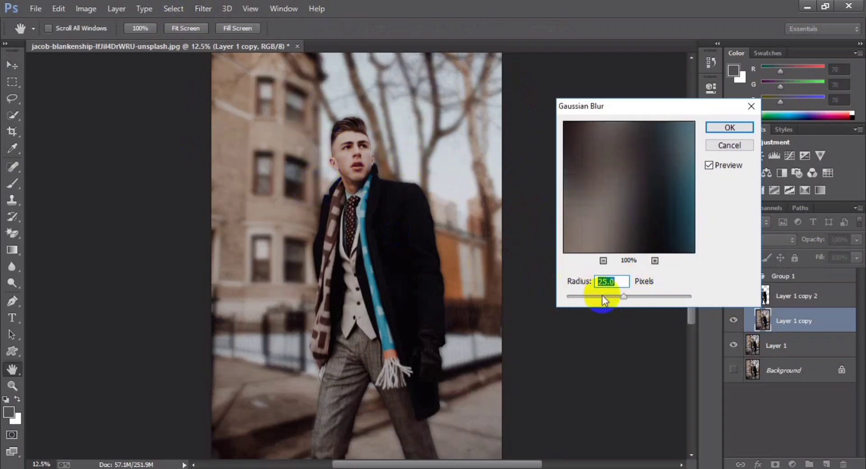
{"action": "type", "text": "0"}
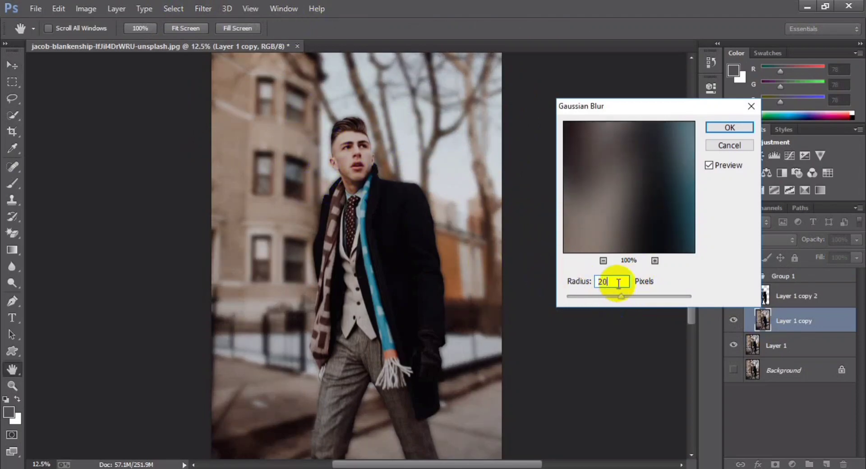
{"action": "key", "text": "Return"}
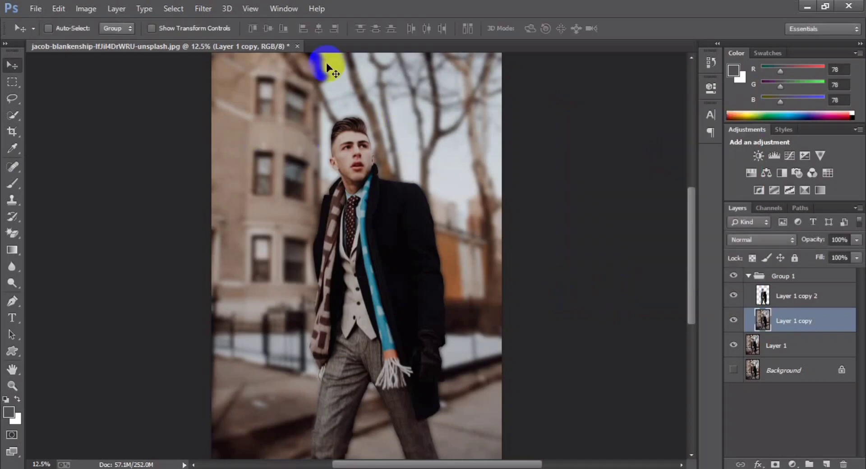
Step: Zoom out to inspect the whole blurred image
{"action": "key", "text": "ctrl+minus"}
{"action": "scroll", "coordinate": [348, 109], "scroll_direction": "up", "scroll_amount": 2}
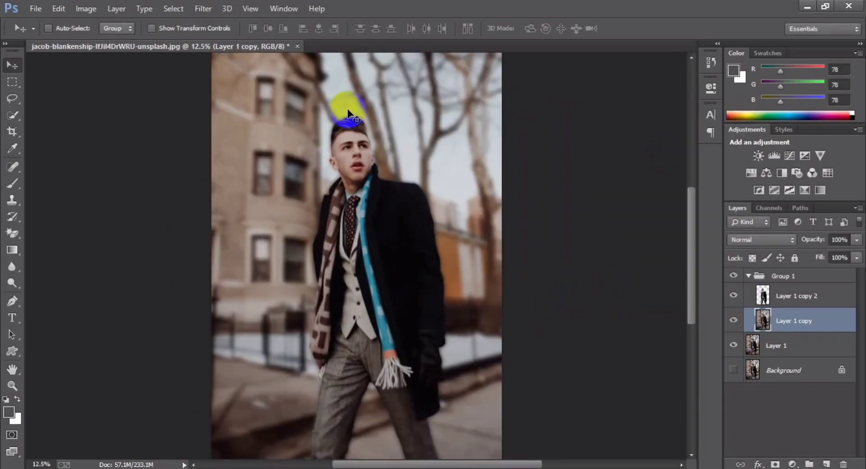
{"action": "scroll", "coordinate": [348, 109], "scroll_direction": "down", "scroll_amount": 2}
{"action": "scroll", "coordinate": [347, 110], "scroll_direction": "up", "scroll_amount": 2}
{"action": "scroll", "coordinate": [347, 109], "scroll_direction": "down", "scroll_amount": 1}
{"action": "scroll", "coordinate": [347, 110], "scroll_direction": "down", "scroll_amount": 1}
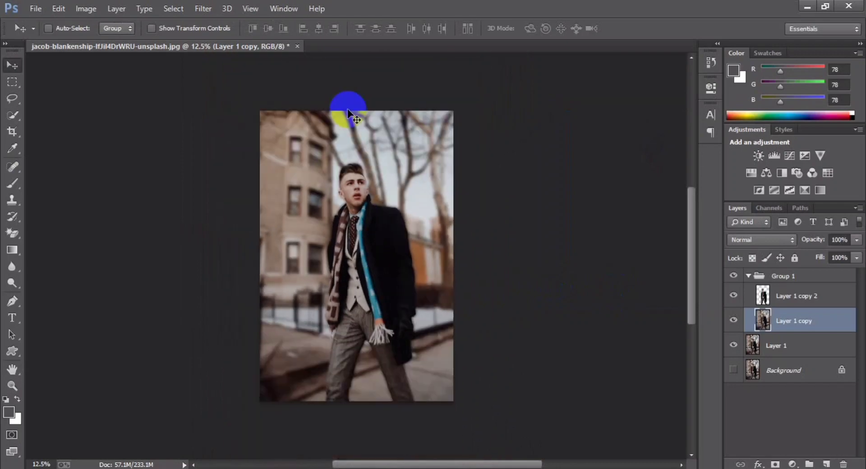
{"action": "scroll", "coordinate": [347, 109], "scroll_direction": "up", "scroll_amount": 1}
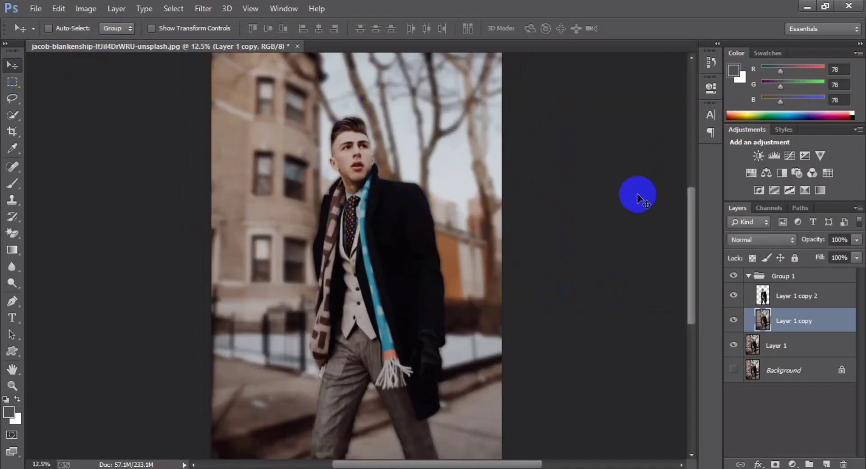
Step: Add a Hue/Saturation layer with the Increase Saturation More preset above Layer 1 copy 2
{"action": "left_click", "coordinate": [748, 275]}
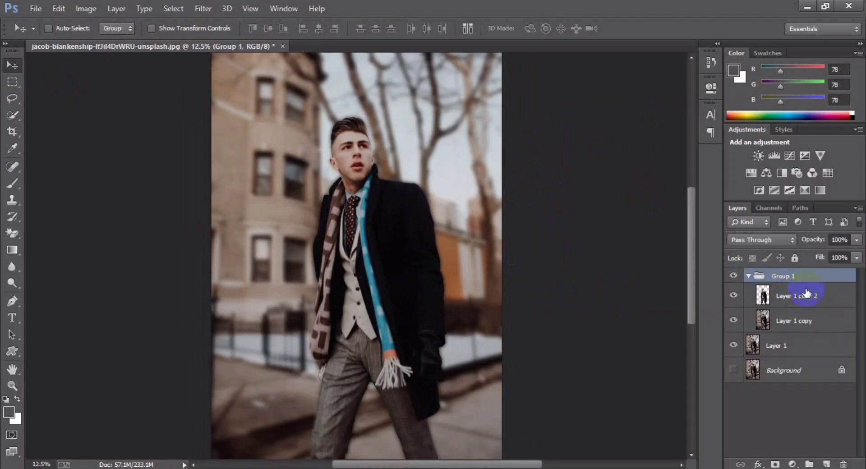
{"action": "left_click", "coordinate": [798, 296]}
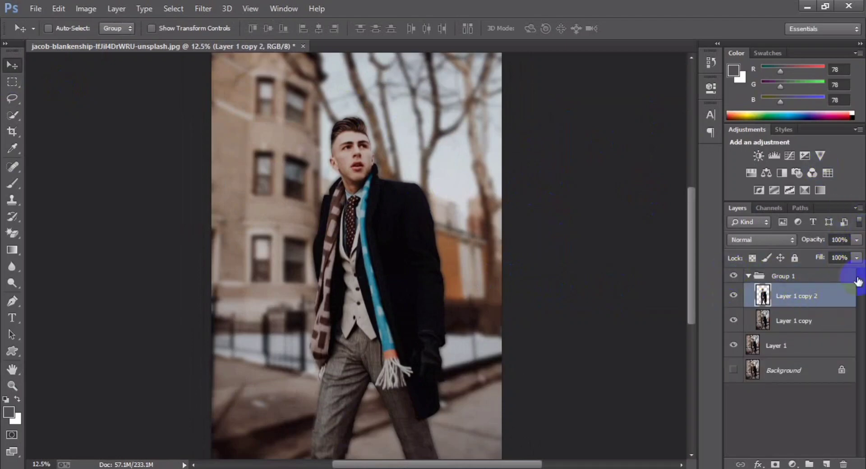
{"action": "left_click", "coordinate": [792, 464]}
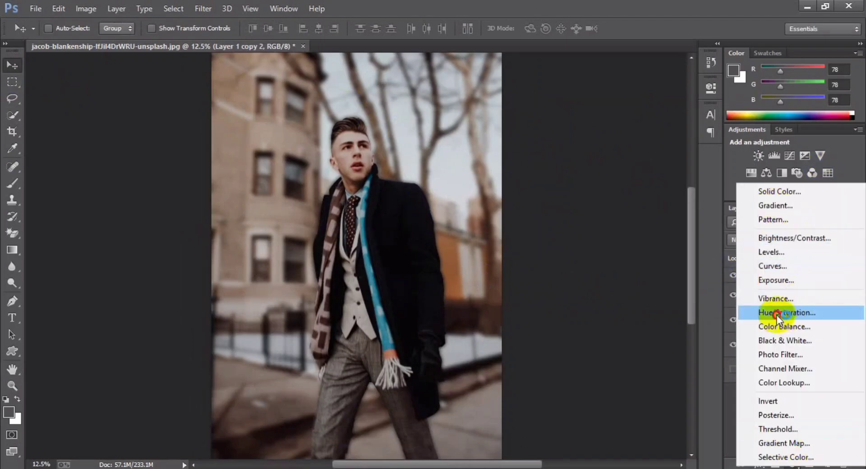
{"action": "left_click", "coordinate": [794, 312]}
{"action": "left_click", "coordinate": [596, 117]}
{"action": "left_click", "coordinate": [588, 162]}
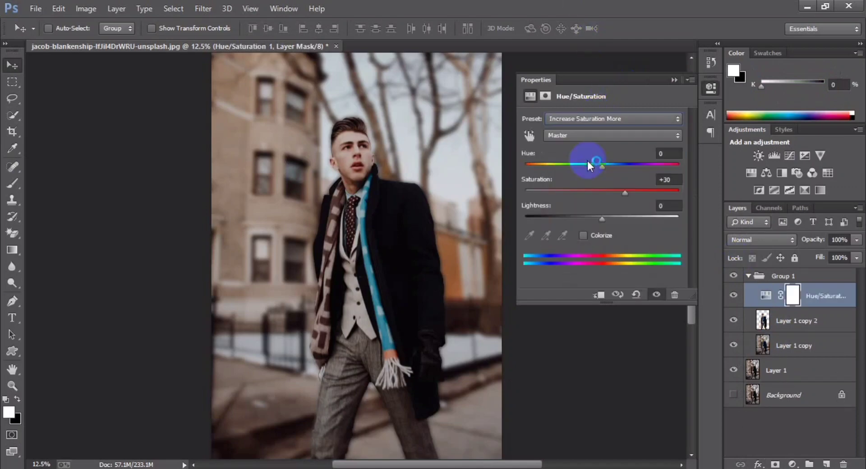
{"action": "left_click", "coordinate": [670, 82]}
Step: Set the adjustment's opacity to 67%, then collapse and hide Group 1
{"action": "left_click", "coordinate": [856, 240]}
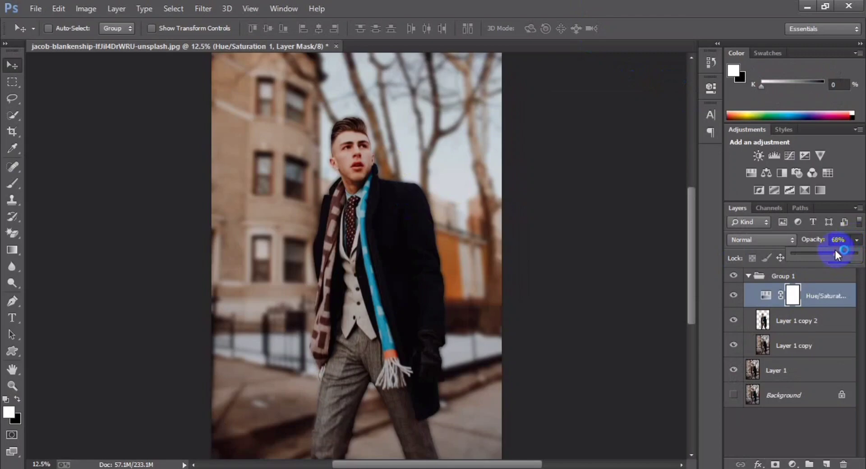
{"action": "left_click_drag", "start_coordinate": [834, 250], "coordinate": [831, 248]}
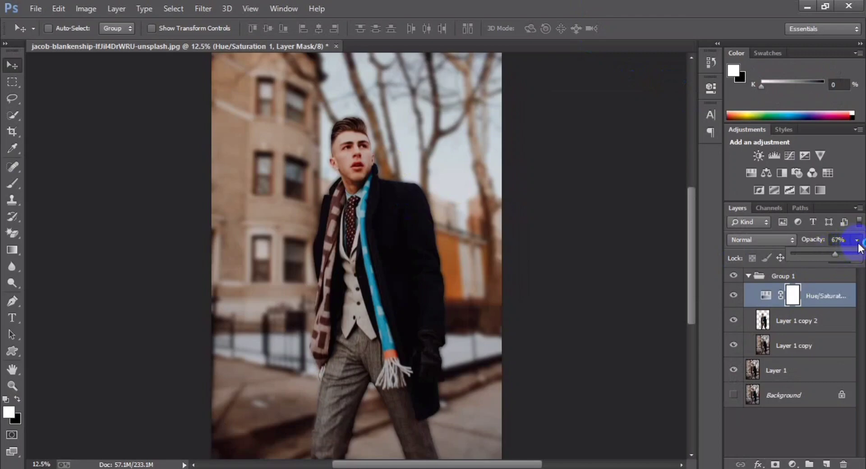
{"action": "left_click", "coordinate": [749, 276]}
{"action": "left_click", "coordinate": [734, 276]}
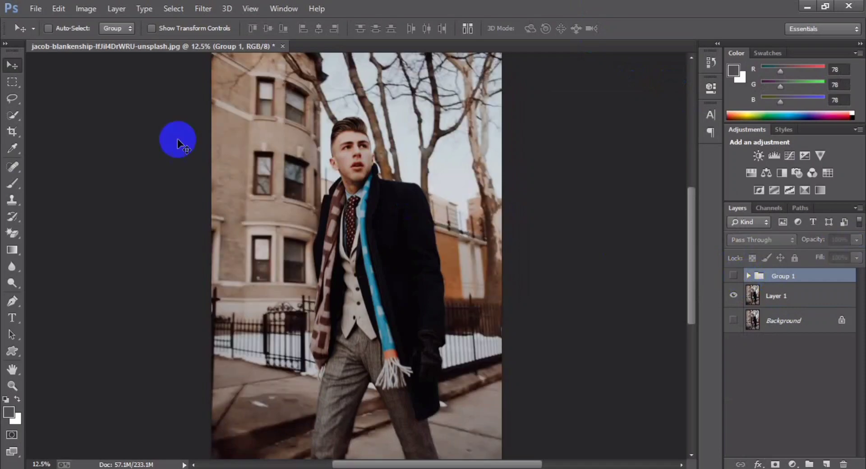
Step: Toggle Group 1's visibility to compare sharp man versus blurred, saturated street, leaving it on
{"action": "left_click", "coordinate": [734, 276]}
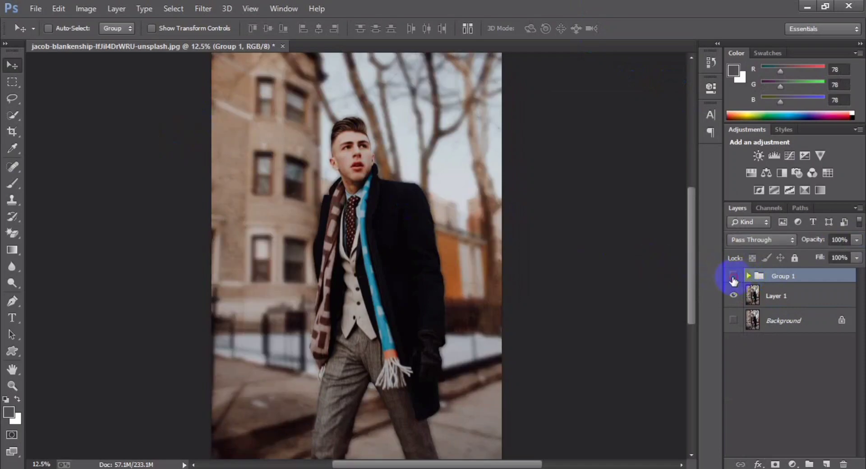
{"action": "left_click", "coordinate": [734, 276]}
{"action": "key", "text": "ctrl+minus"}
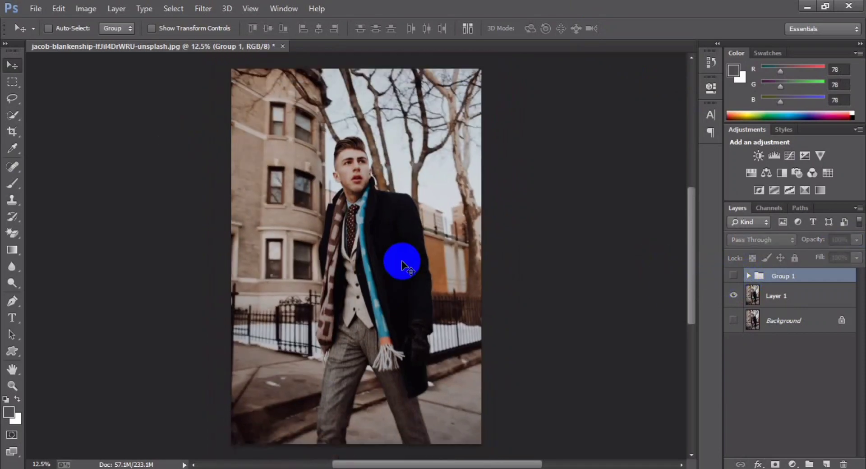
{"action": "left_click", "coordinate": [734, 276]}
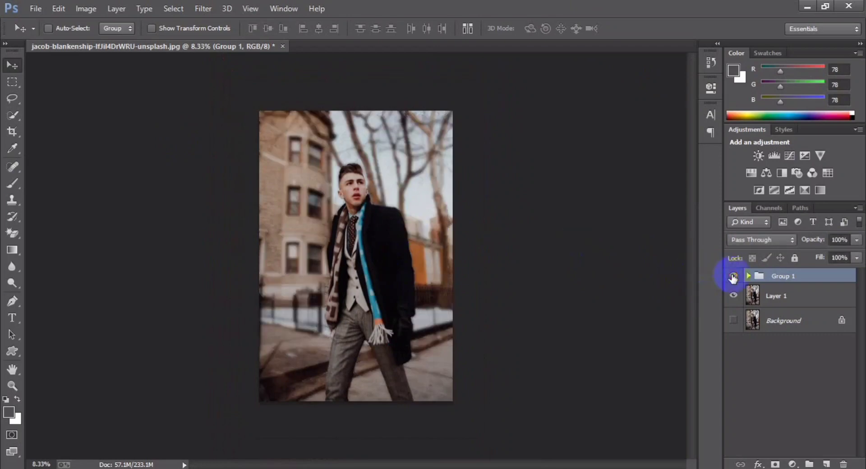
{"action": "left_click", "coordinate": [733, 276]}
{"action": "left_click", "coordinate": [734, 276]}
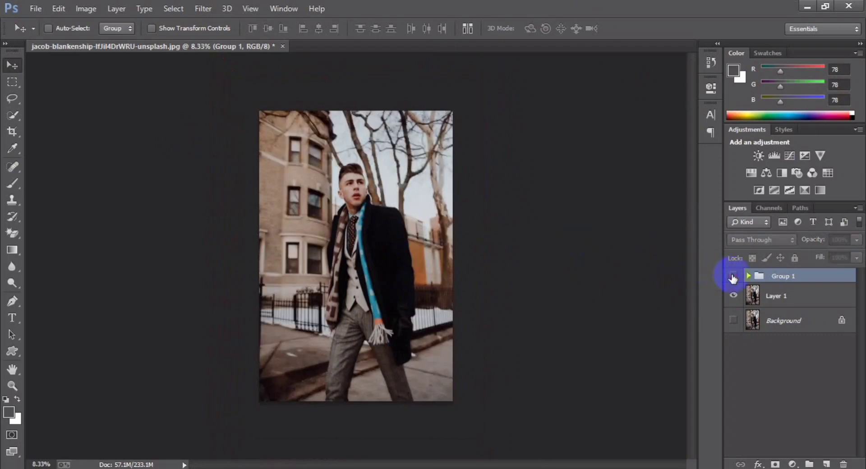
{"action": "left_click", "coordinate": [734, 276]}
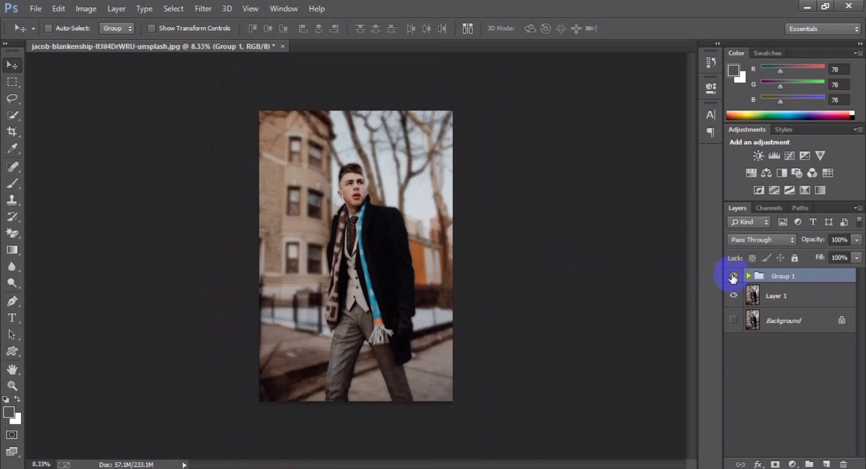
{"action": "left_click", "coordinate": [733, 276]}
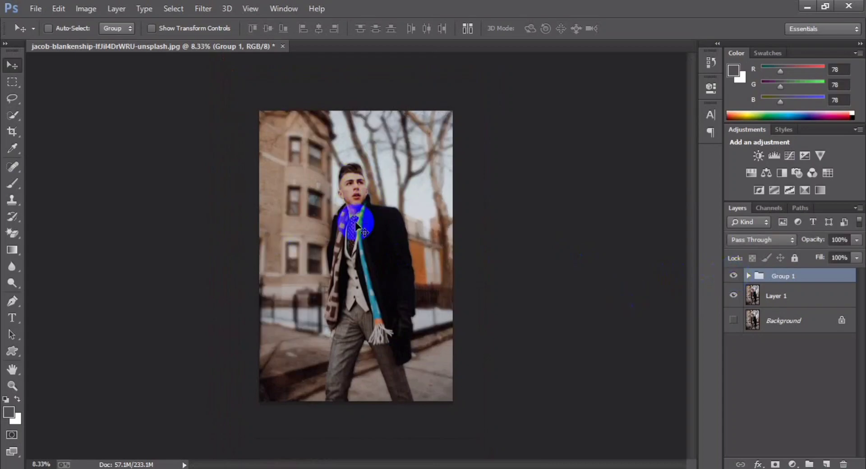
{"action": "key", "text": "ctrl+plus"}
{"action": "scroll", "coordinate": [356, 225], "scroll_direction": "down", "scroll_amount": 2}
{"action": "scroll", "coordinate": [356, 225], "scroll_direction": "up", "scroll_amount": 2}
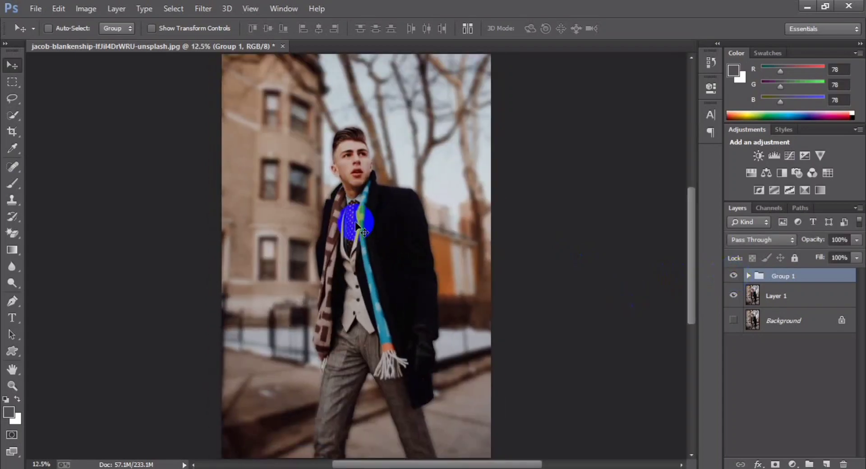
{"action": "scroll", "coordinate": [357, 225], "scroll_direction": "down", "scroll_amount": 1}
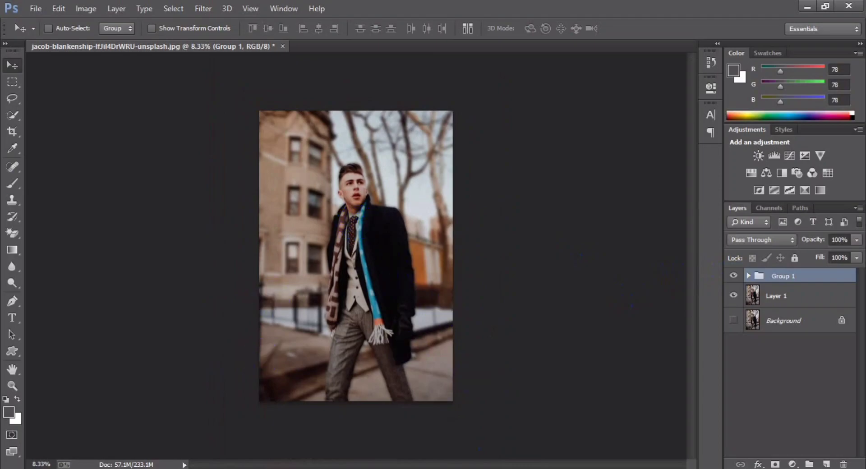